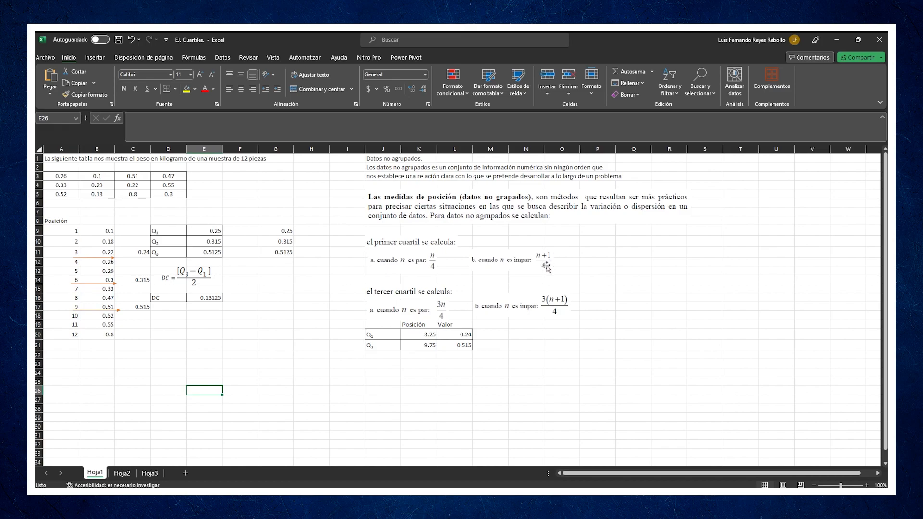
- Examine the formulas behind the Q1 and Q3 positions, the Q1 value, and the averages in cells C11, C14 and C17
{"action": "left_click", "coordinate": [414, 337]}
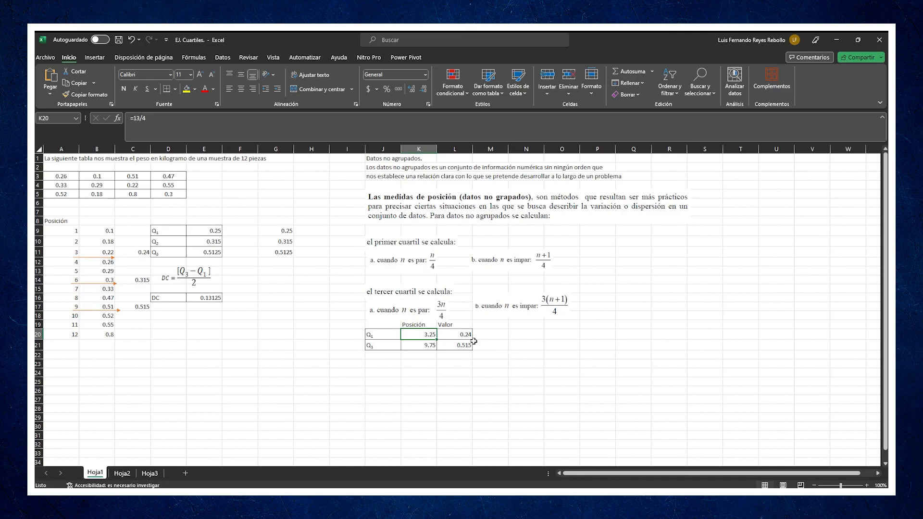
{"action": "left_click", "coordinate": [460, 336]}
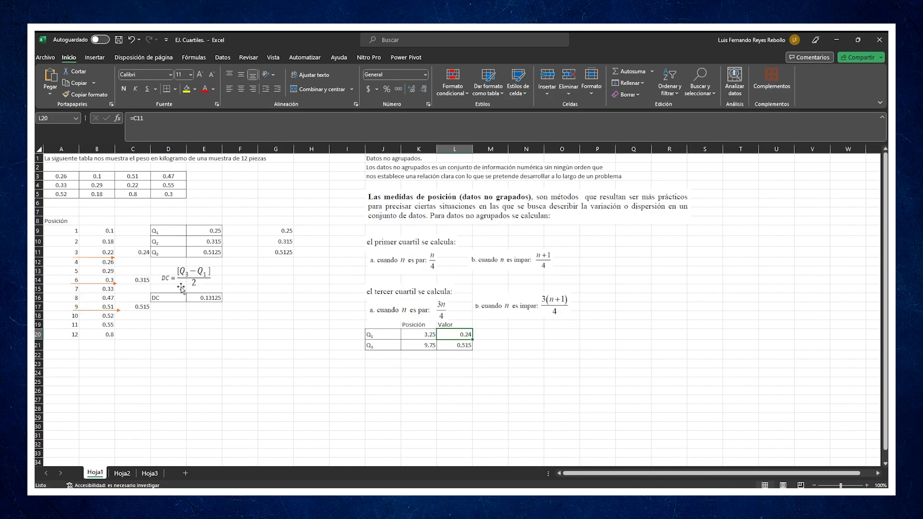
{"action": "left_click", "coordinate": [137, 253]}
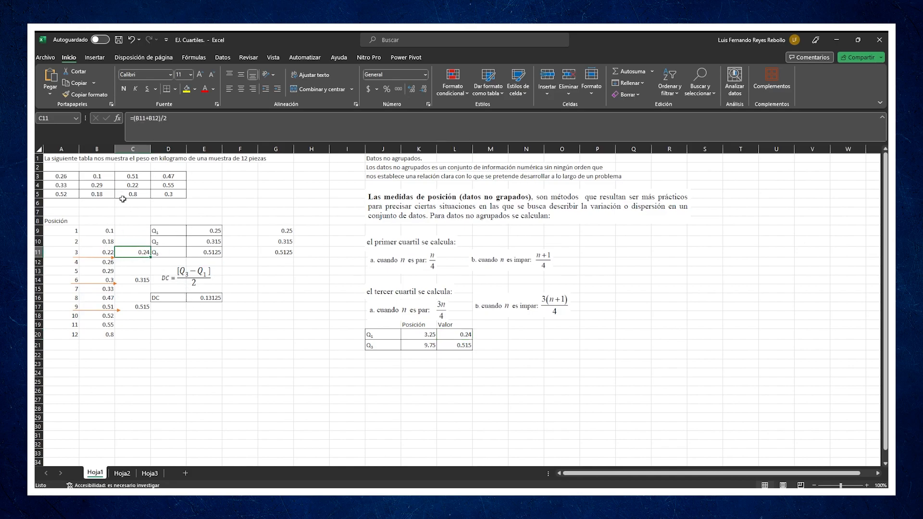
{"action": "left_click", "coordinate": [183, 117]}
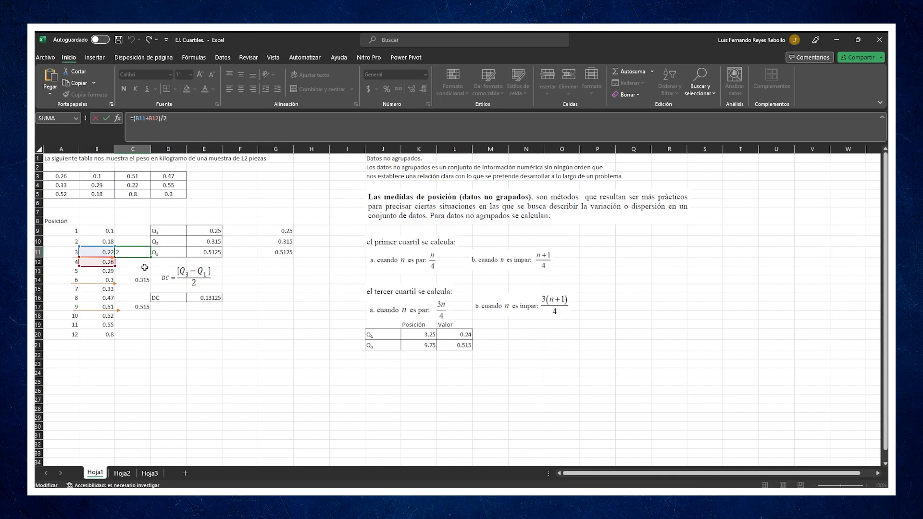
{"action": "key", "text": "Return"}
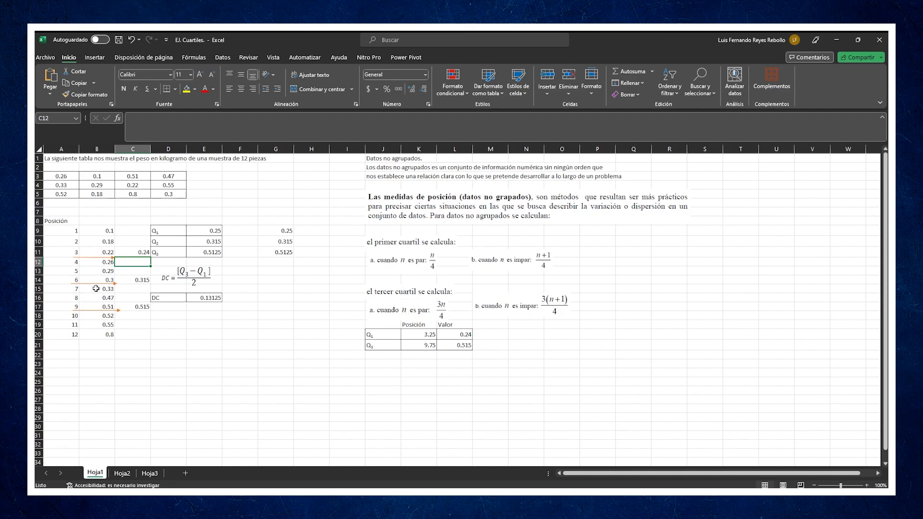
{"action": "left_click", "coordinate": [131, 281]}
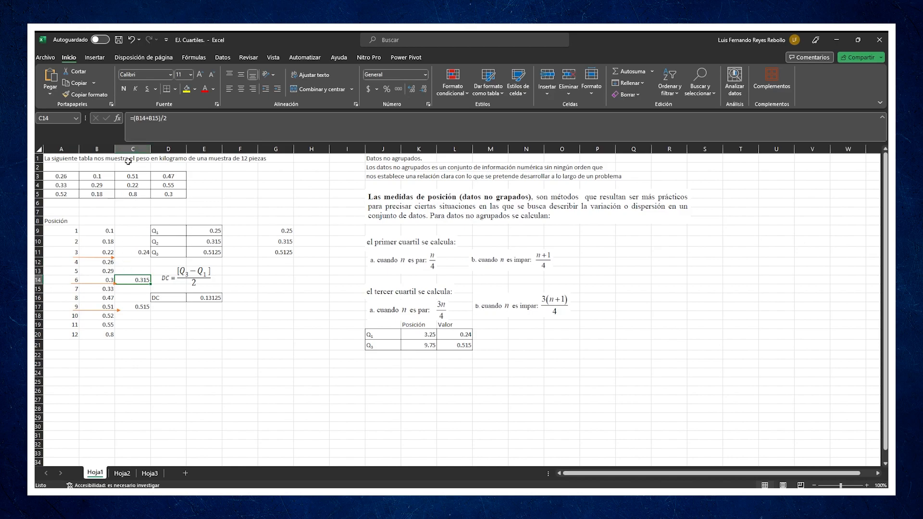
{"action": "double_click", "coordinate": [131, 280]}
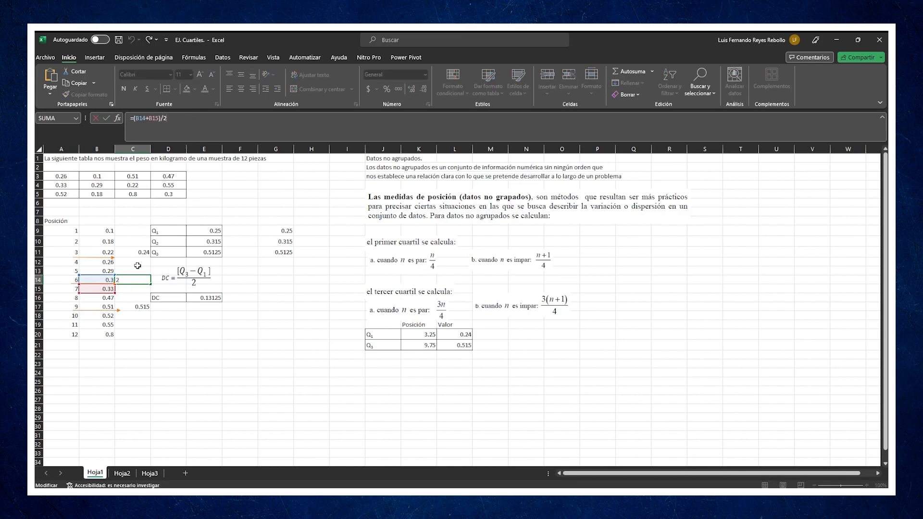
{"action": "key", "text": "Return"}
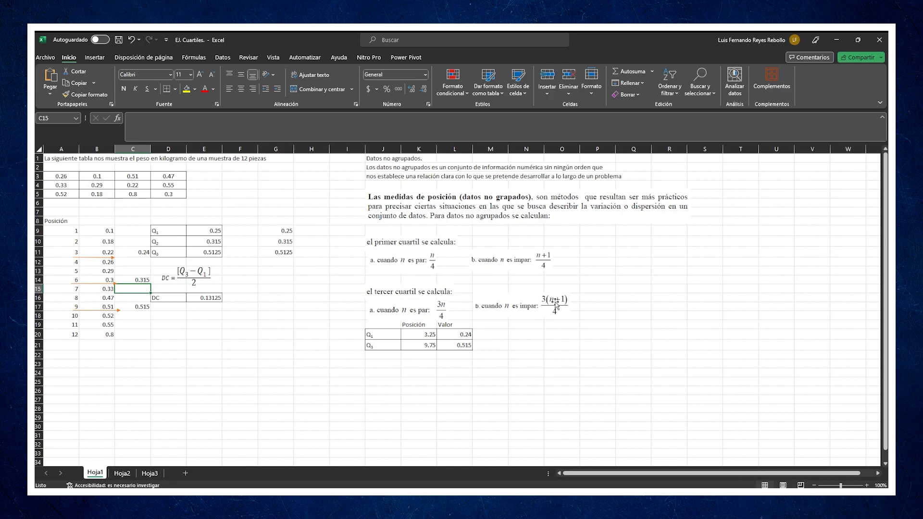
{"action": "left_click", "coordinate": [426, 348]}
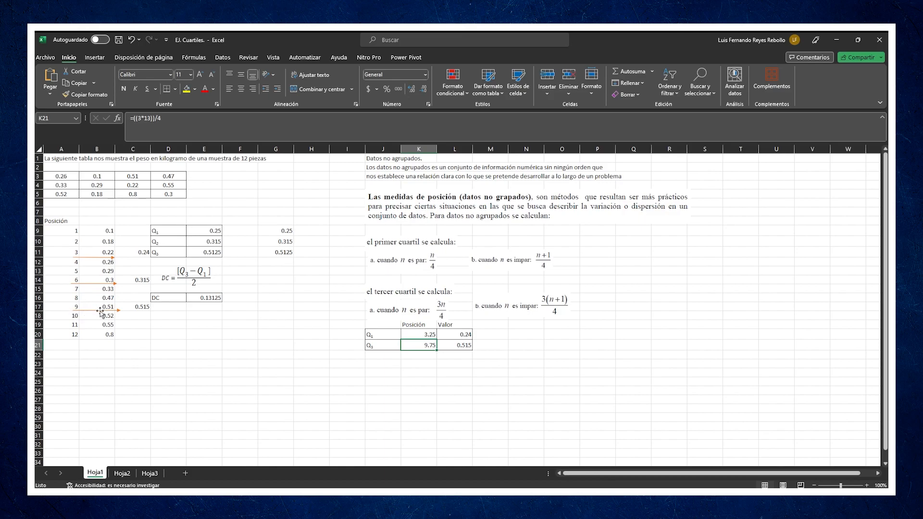
{"action": "left_click", "coordinate": [129, 308]}
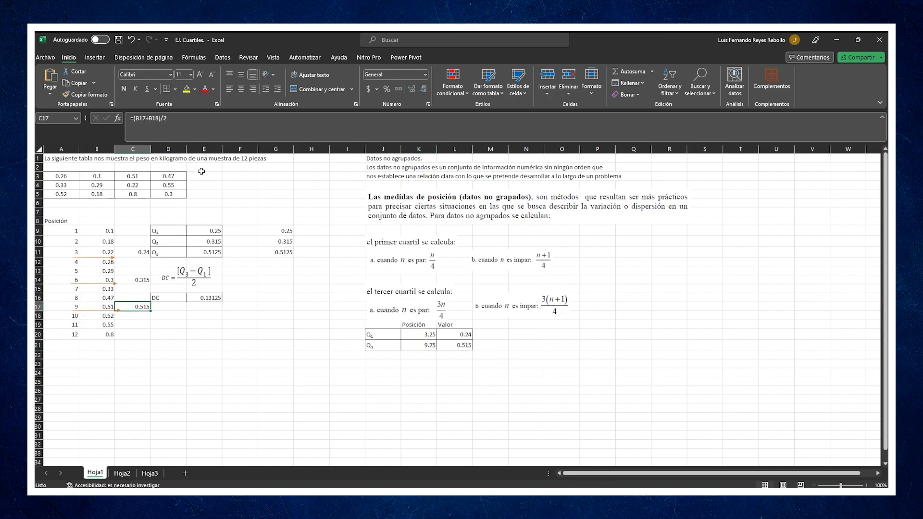
{"action": "left_click", "coordinate": [221, 122]}
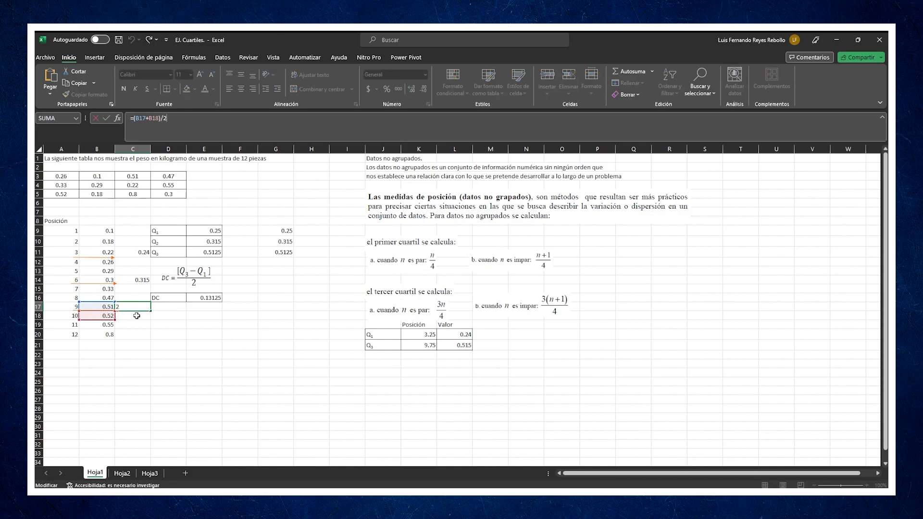
{"action": "key", "text": "Return"}
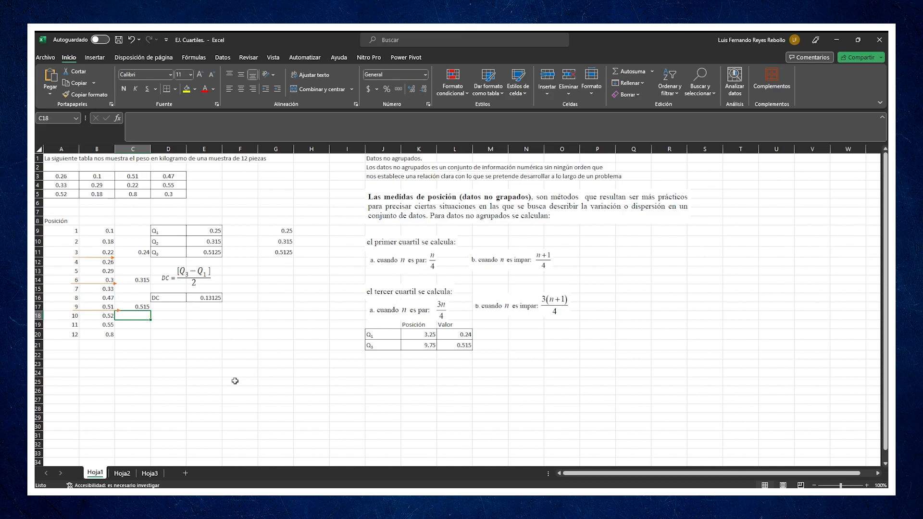
- Clear the existing quartile formulas from cells G9, G10 and G11
{"action": "left_click", "coordinate": [283, 231]}
{"action": "left_click_drag", "start_coordinate": [282, 231], "coordinate": [287, 254]}
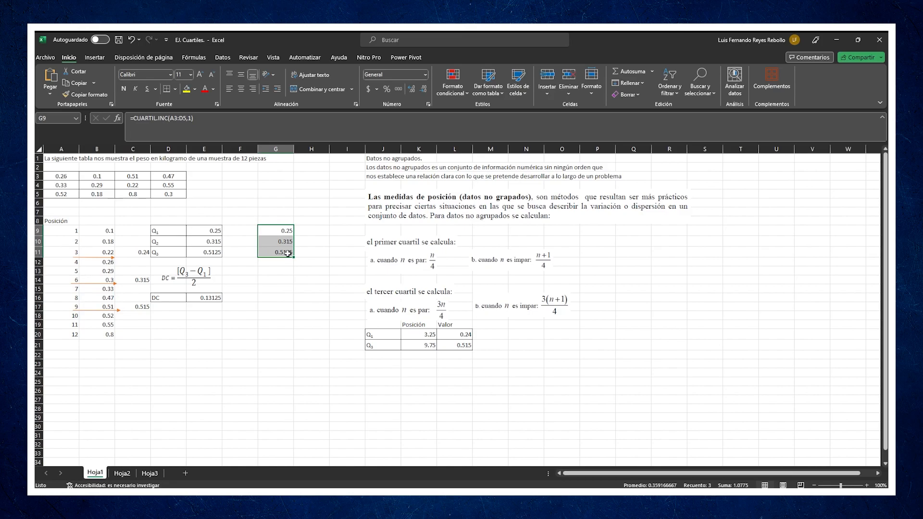
{"action": "key", "text": "F2"}
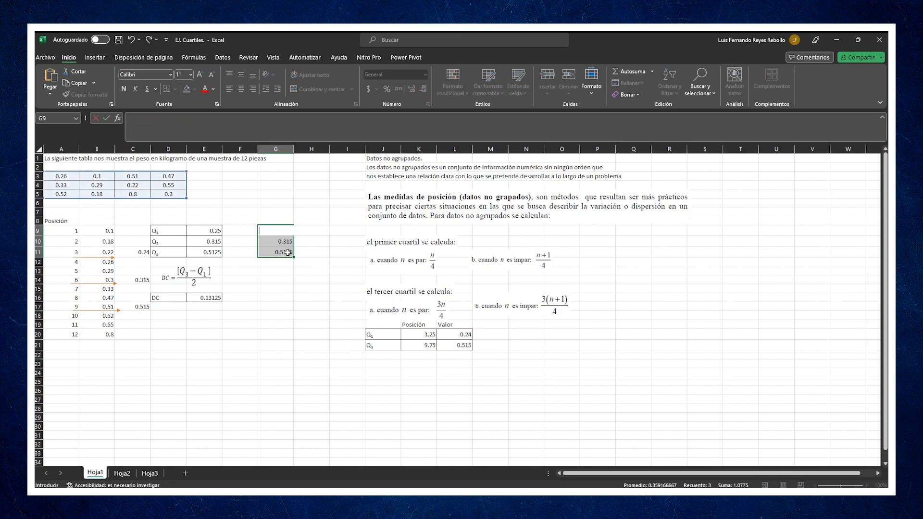
{"action": "left_click", "coordinate": [287, 241]}
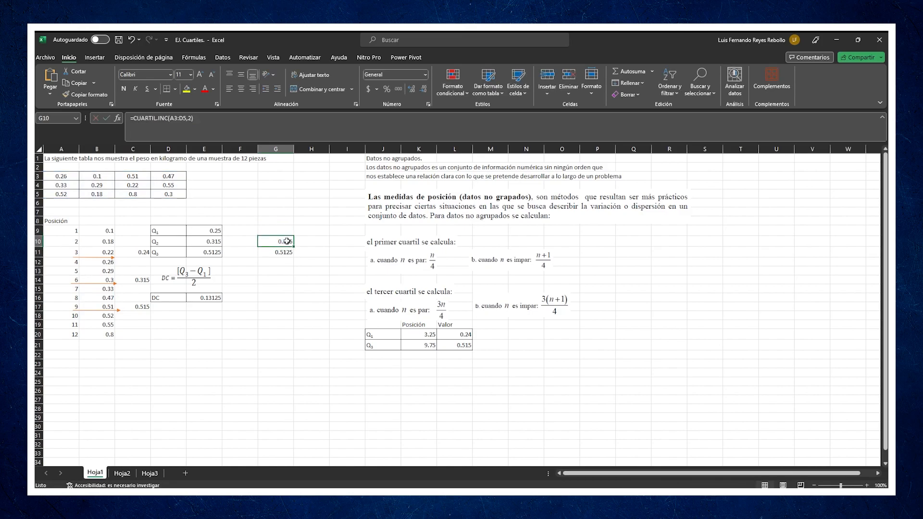
{"action": "key", "text": "F2"}
{"action": "left_click", "coordinate": [280, 253]}
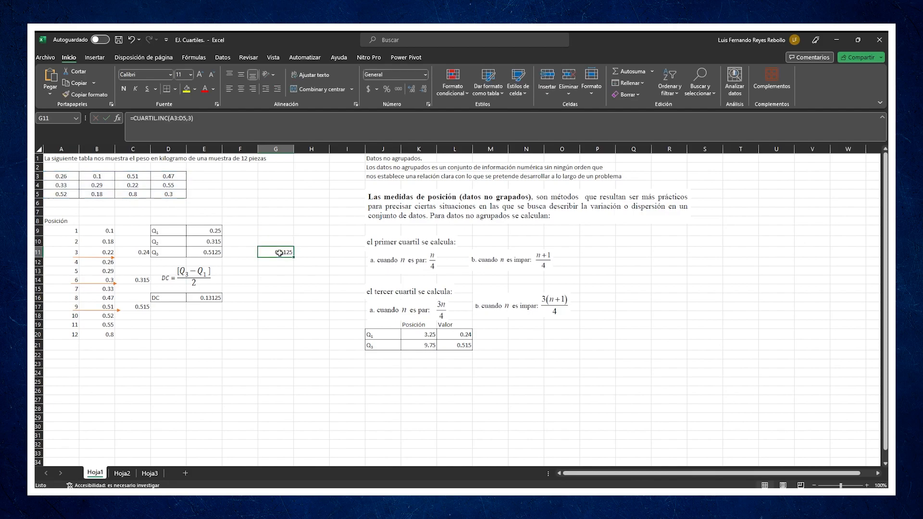
{"action": "key", "text": "F2"}
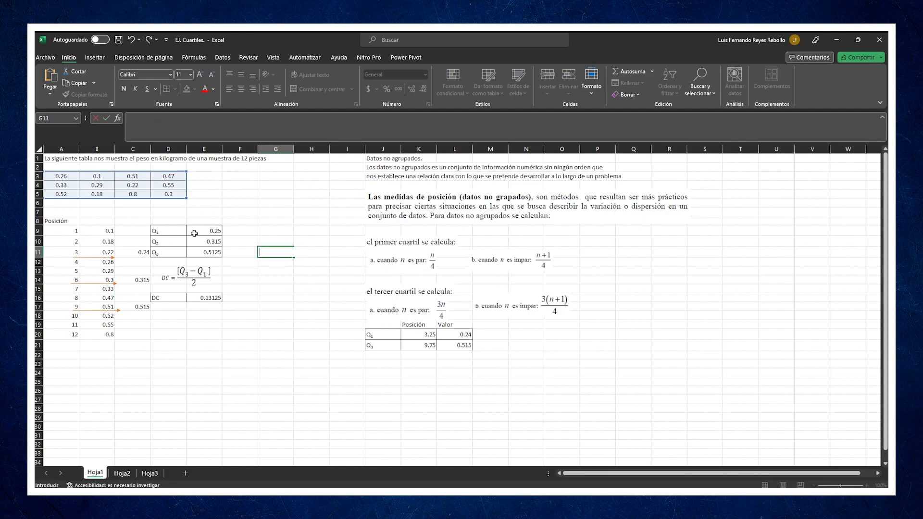
{"action": "left_click", "coordinate": [269, 232]}
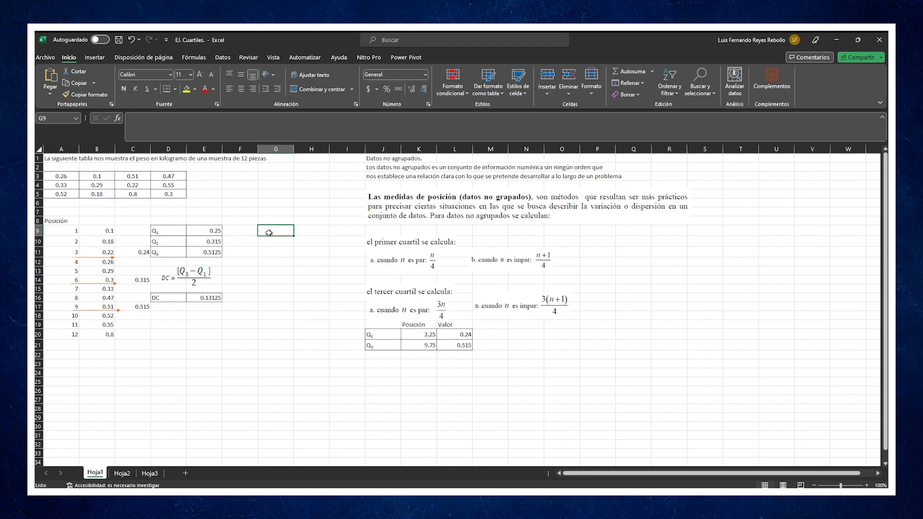
{"action": "type", "text": "="}
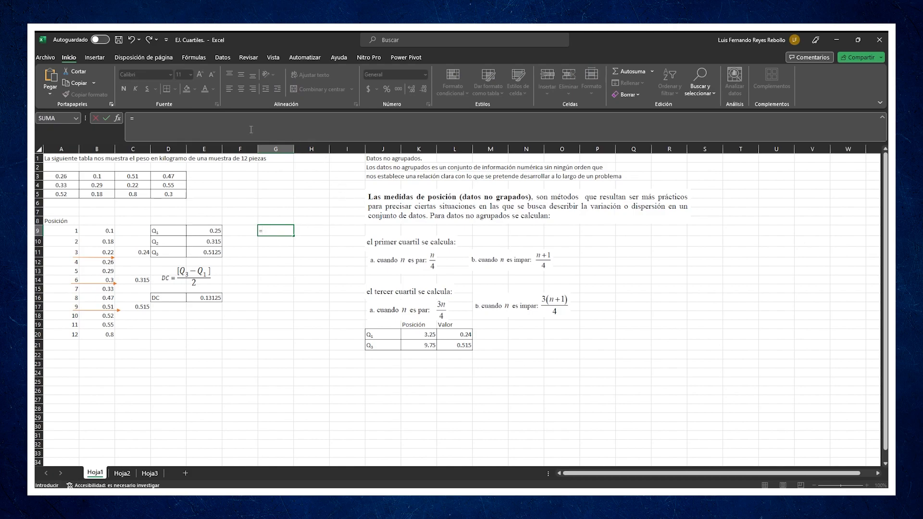
{"action": "left_click", "coordinate": [118, 118]}
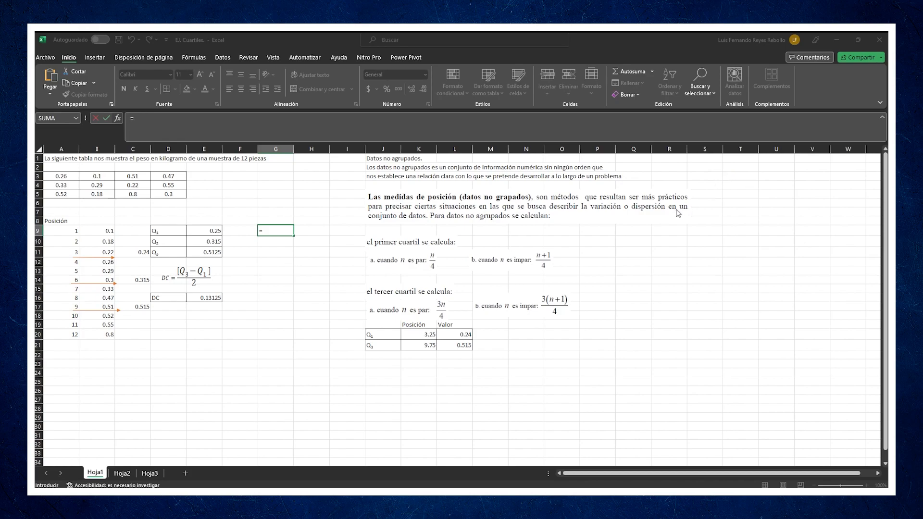
{"action": "left_click", "coordinate": [715, 280]}
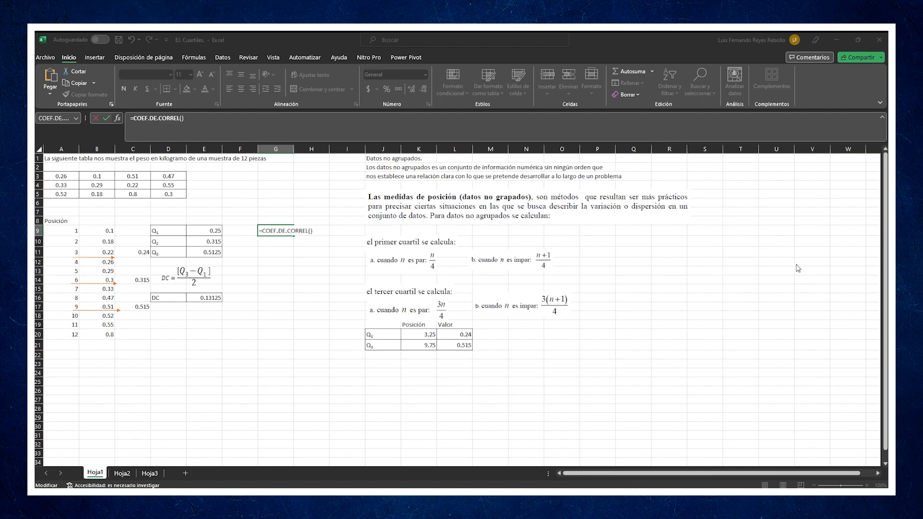
{"action": "key", "text": "Escape"}
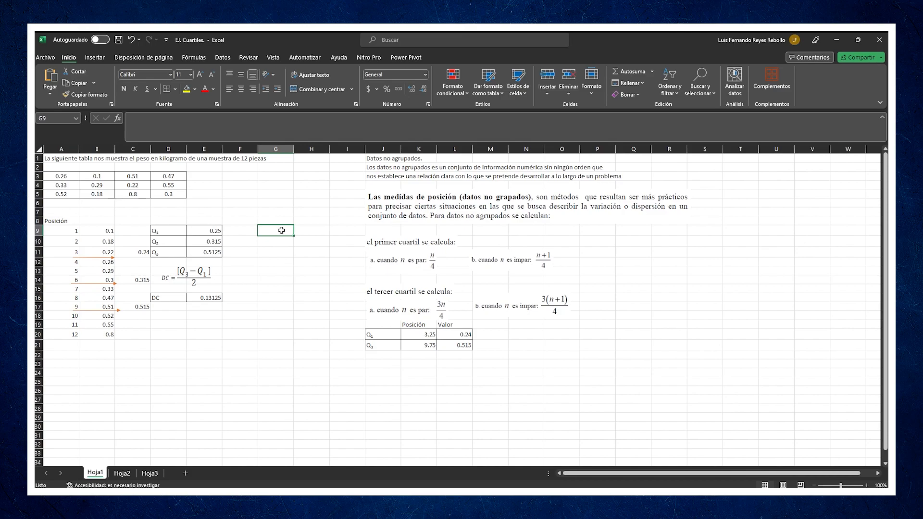
- Calculate the first quartile of the weight data in cell G9 with =CUARTIL.INC(A3:D5,1)
{"action": "type", "text": "="}
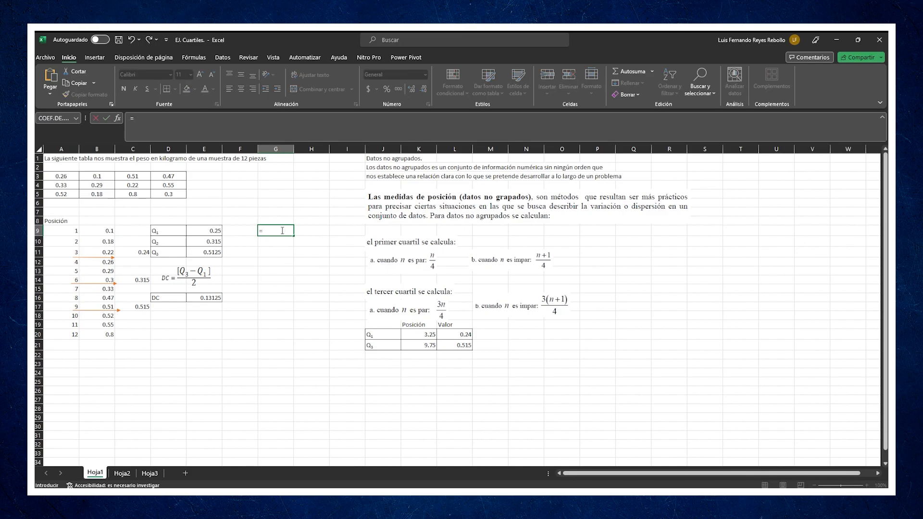
{"action": "left_click", "coordinate": [117, 119]}
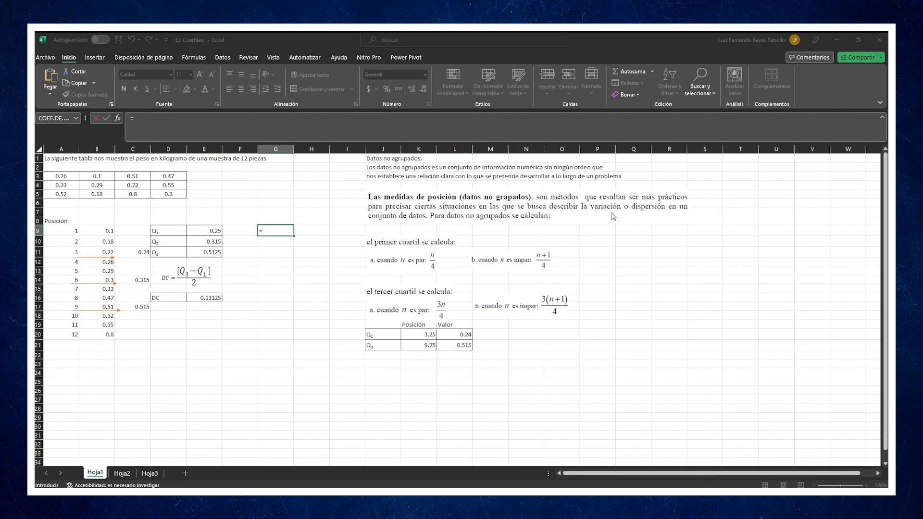
{"action": "type", "text": "CUARTIL.INC()"}
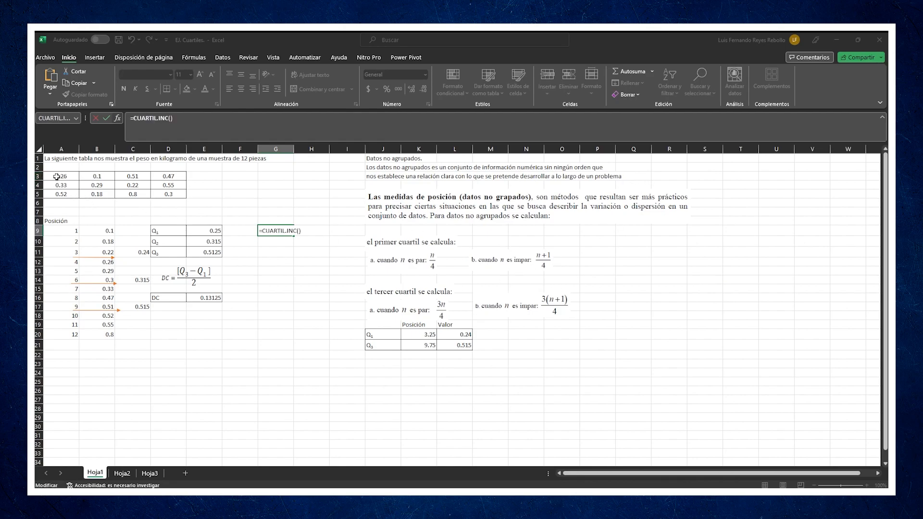
{"action": "left_click_drag", "start_coordinate": [57, 175], "coordinate": [159, 194]}
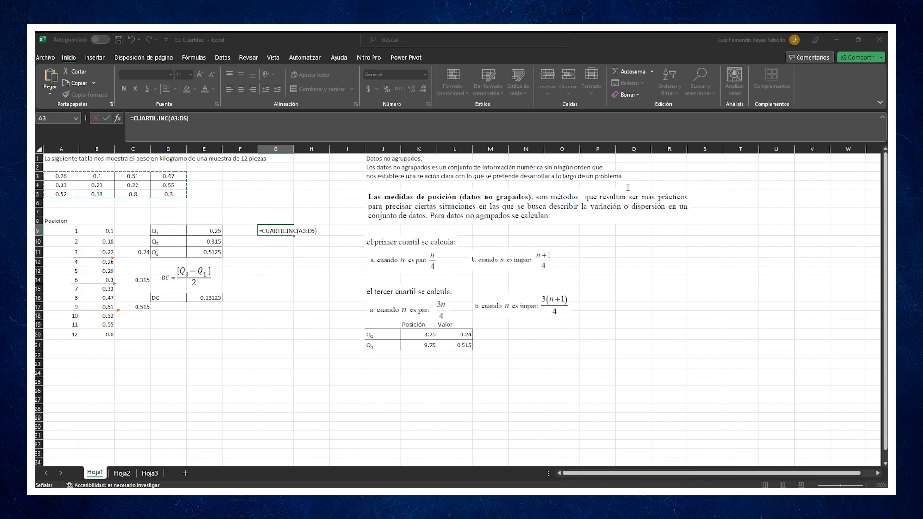
{"action": "key", "text": "F2"}
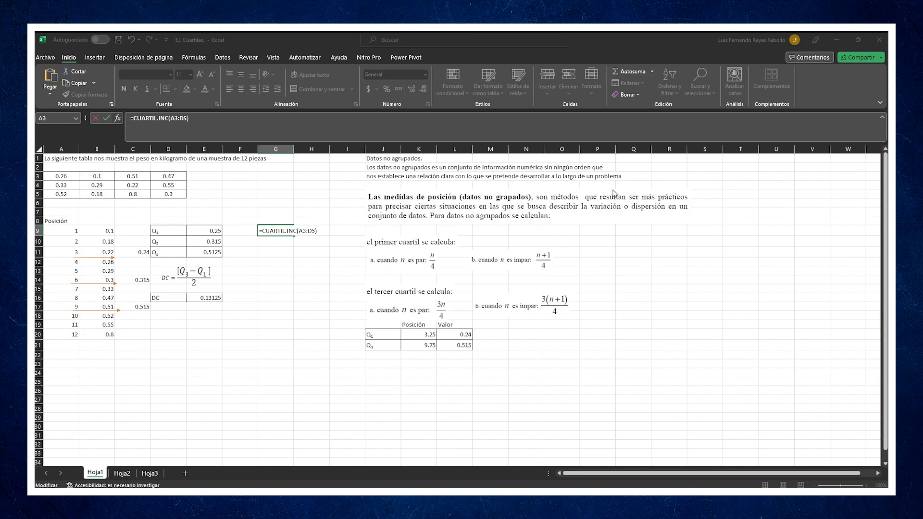
{"action": "type", "text": ",1"}
{"action": "key", "text": "ctrl+Return"}
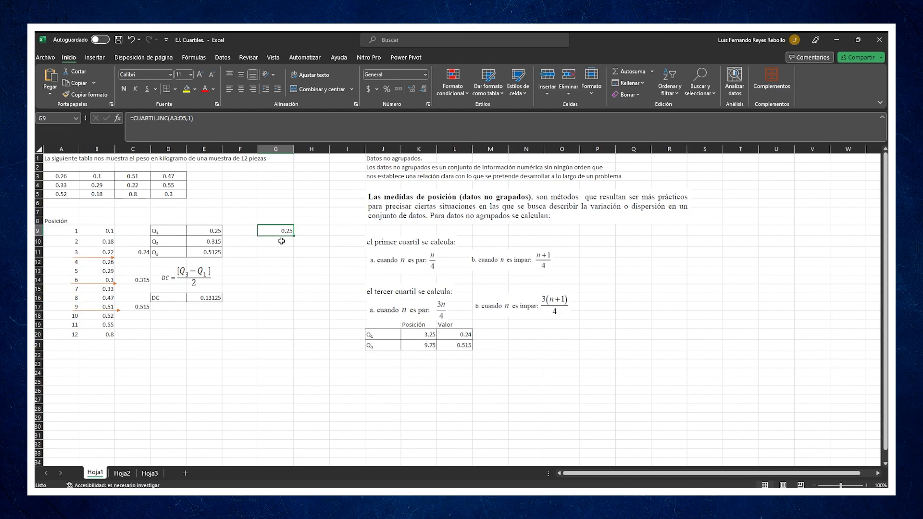
- Calculate the second quartile of the weight data in cell G10 with =CUARTIL.INC(A3:D5,2)
{"action": "left_click", "coordinate": [281, 243]}
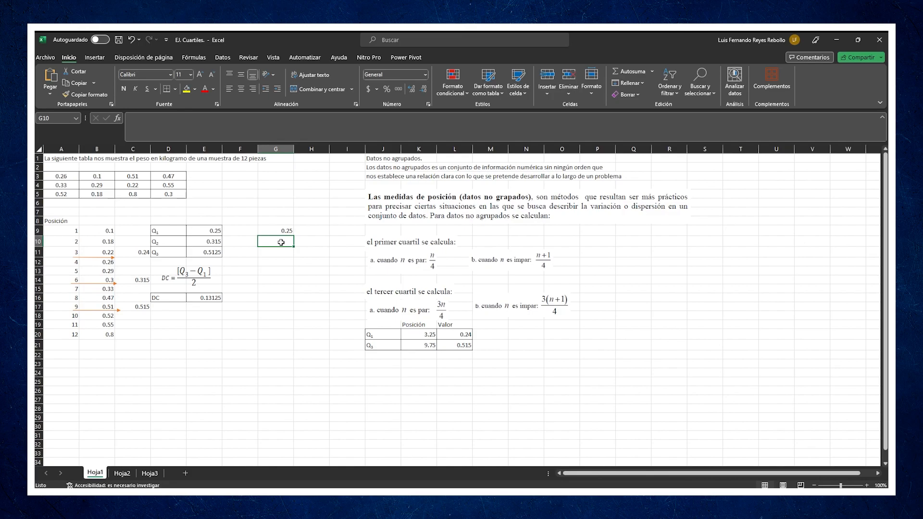
{"action": "type", "text": "="}
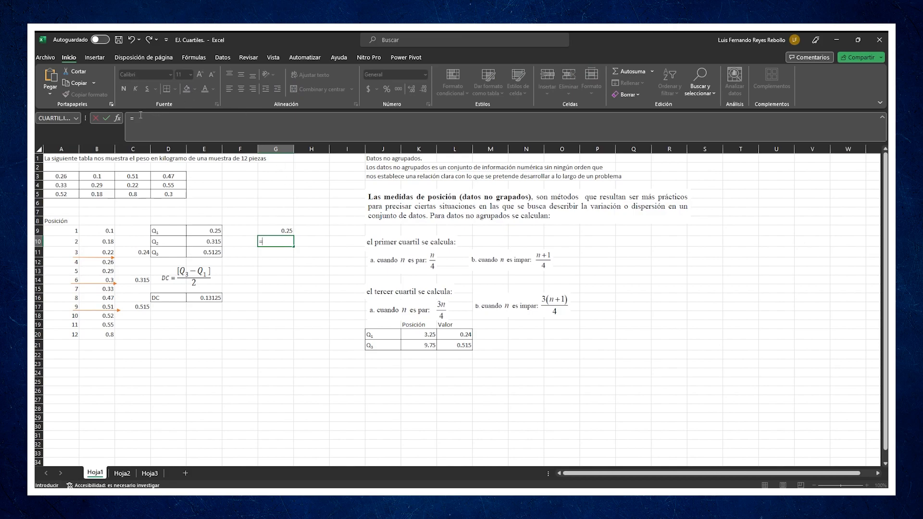
{"action": "left_click", "coordinate": [117, 119]}
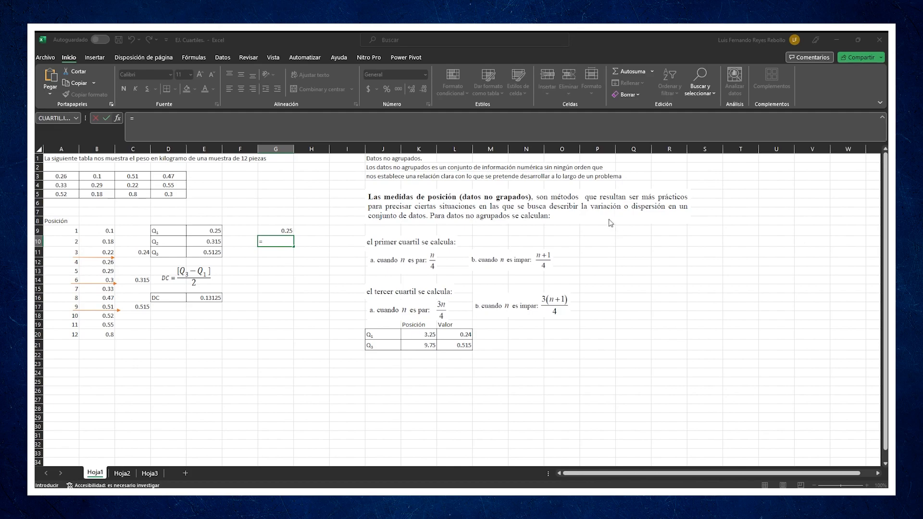
{"action": "left_click", "coordinate": [719, 283]}
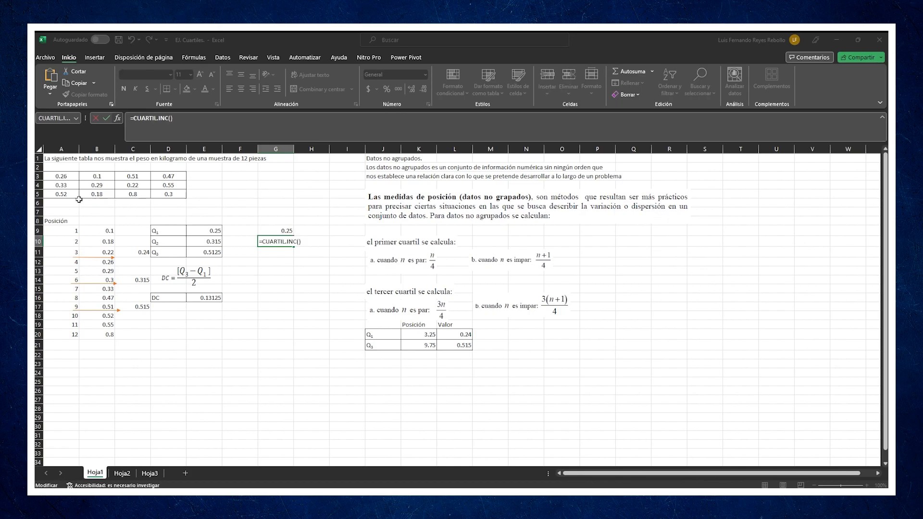
{"action": "left_click_drag", "start_coordinate": [61, 176], "coordinate": [155, 195]}
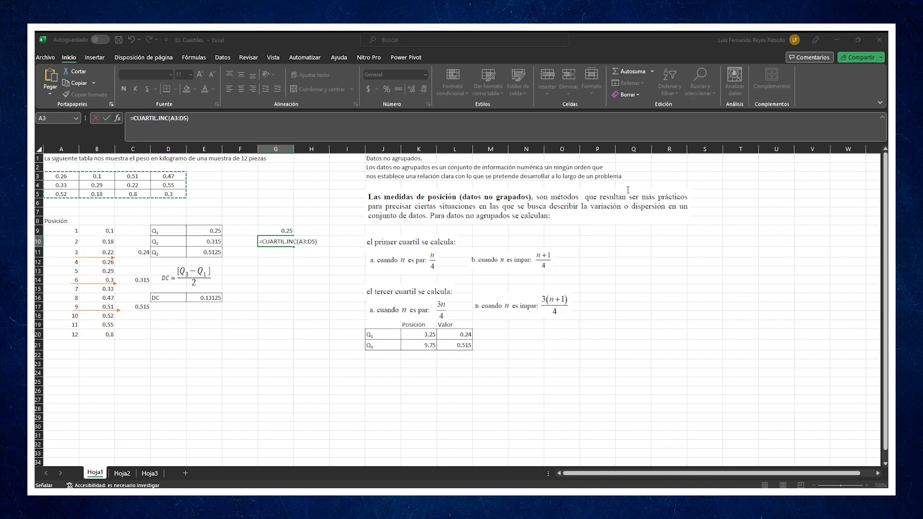
{"action": "key", "text": "F2"}
{"action": "type", "text": ",2"}
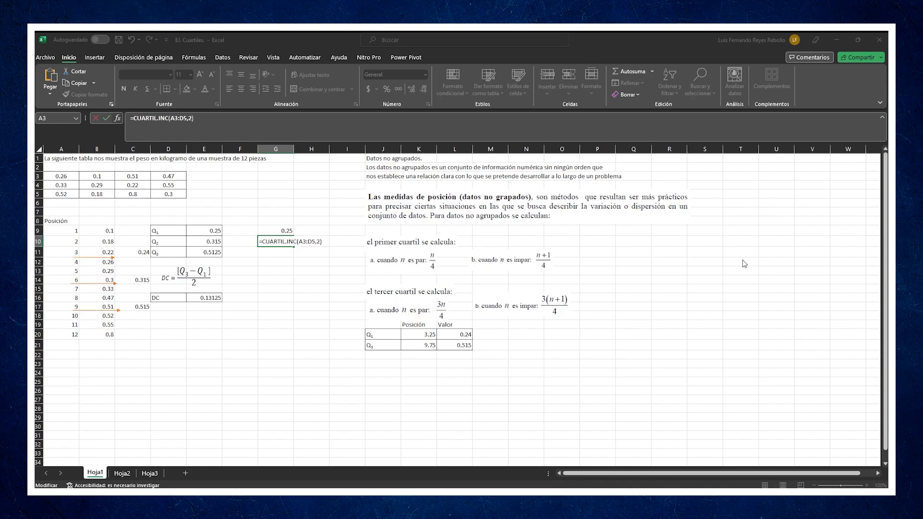
{"action": "key", "text": "ctrl+Return"}
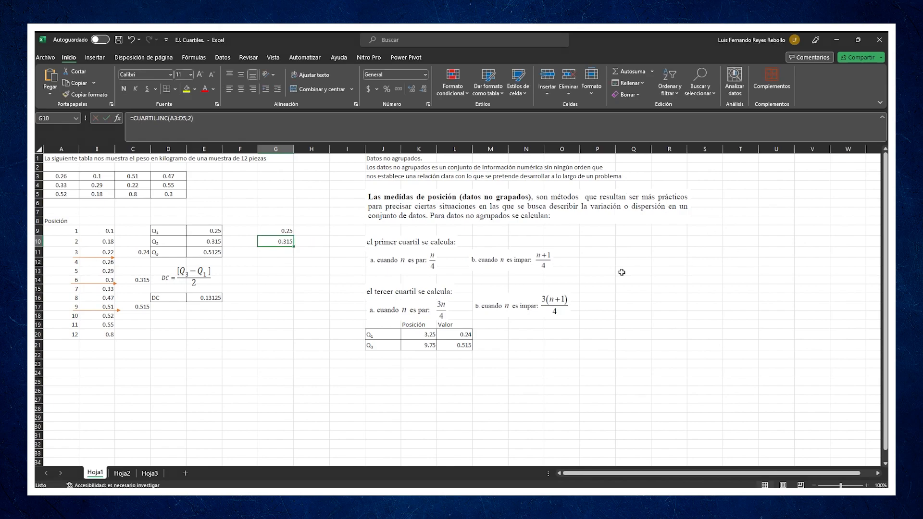
- Calculate the third quartile of the weight data in cell G11 with =CUARTIL.INC(A3:D5,3)
{"action": "left_click", "coordinate": [284, 252]}
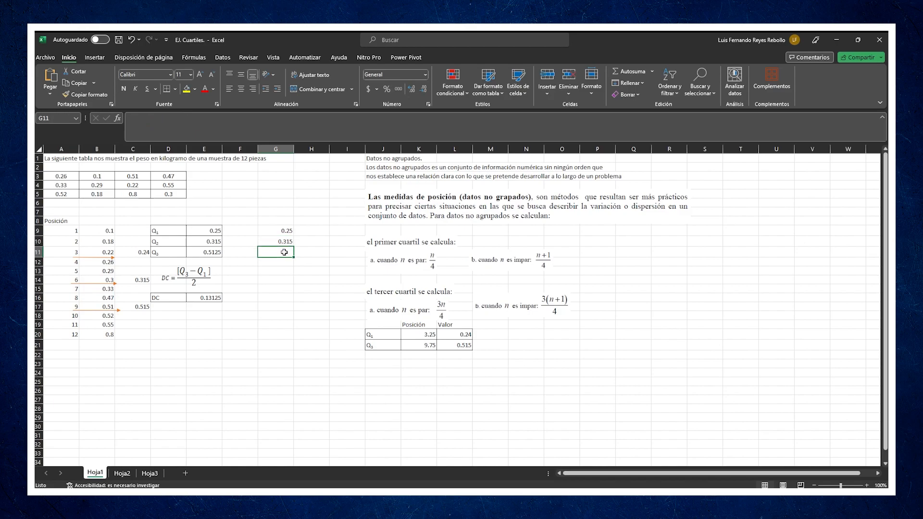
{"action": "type", "text": "="}
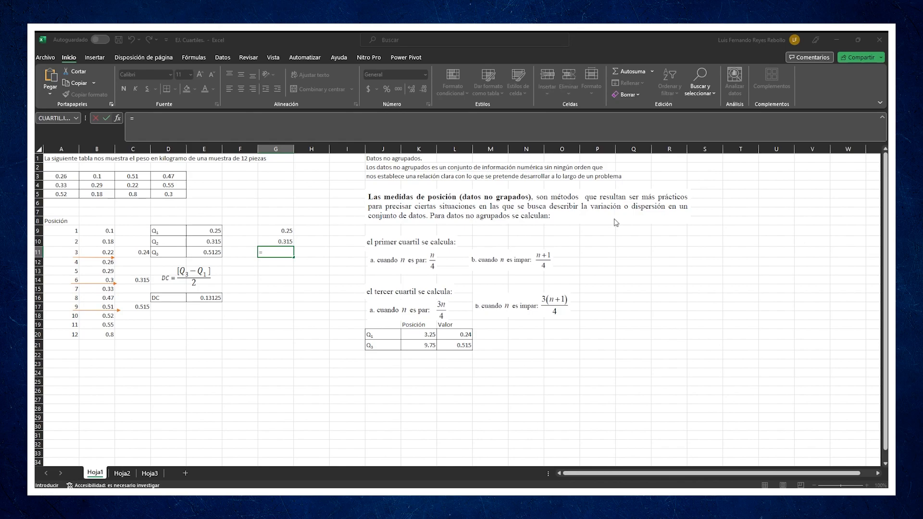
{"action": "left_click", "coordinate": [718, 283]}
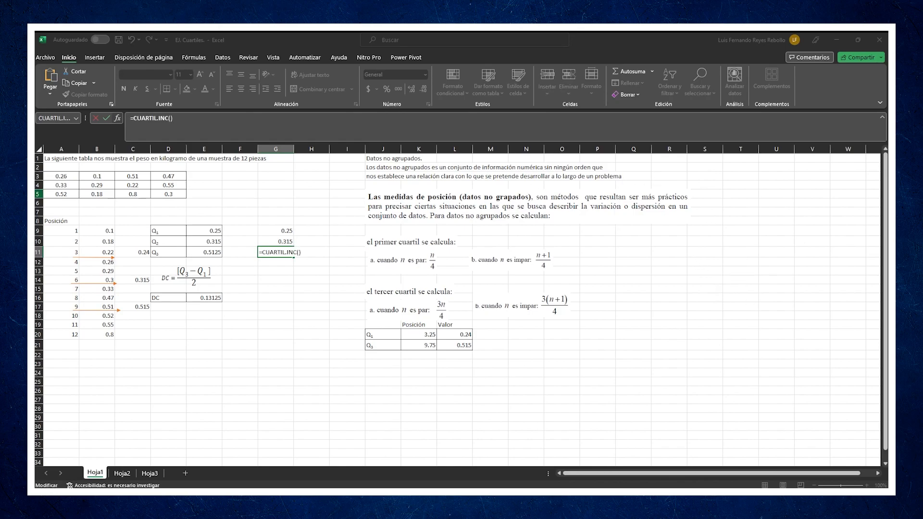
{"action": "left_click_drag", "start_coordinate": [64, 173], "coordinate": [154, 195]}
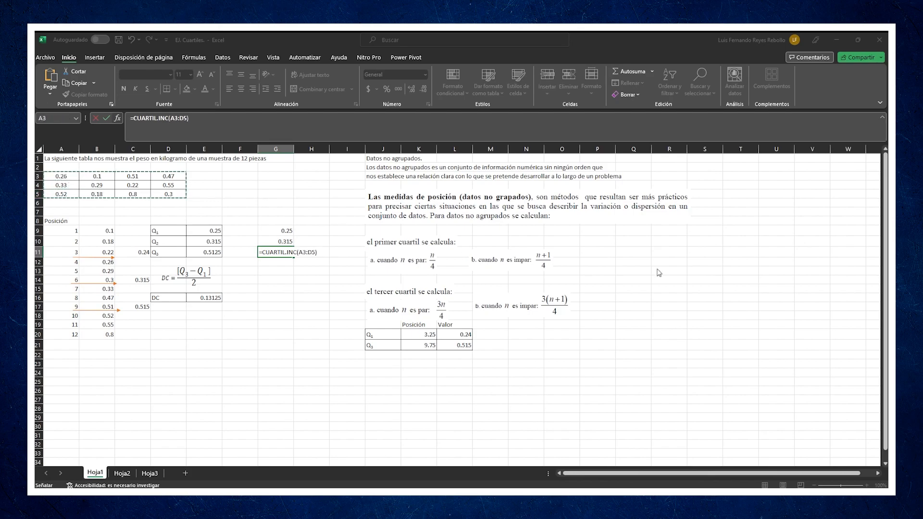
{"action": "key", "text": "F2"}
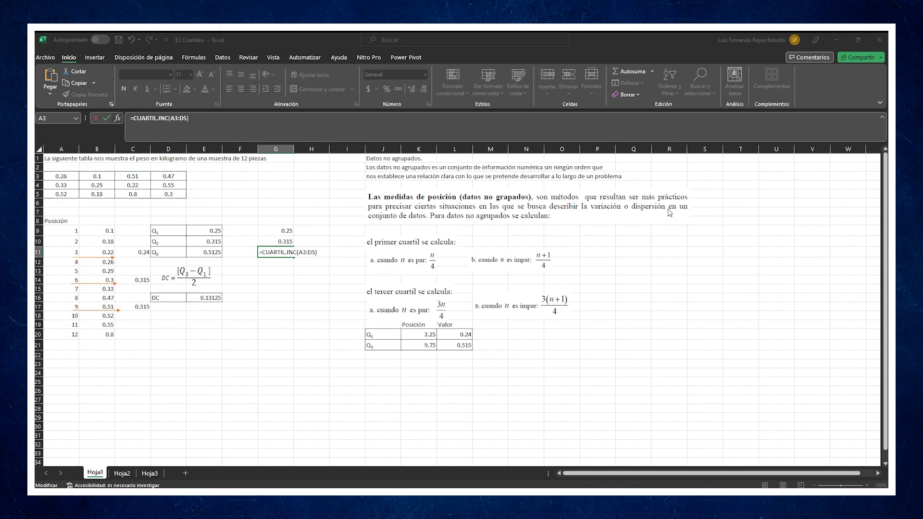
{"action": "type", "text": ",3"}
{"action": "key", "text": "ctrl+Return"}
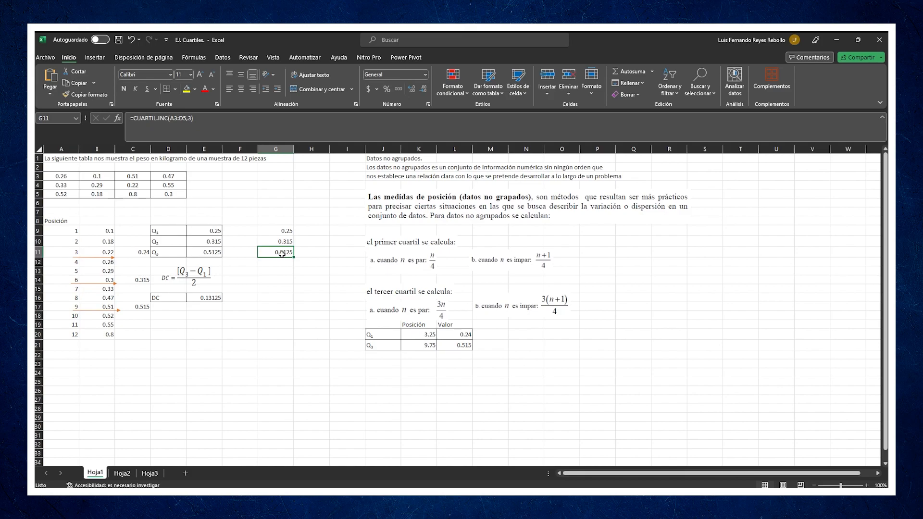
- Highlight the Q1, Q2 and Q3 values in cells E9, E10 and E11 with a yellow fill
{"action": "left_click", "coordinate": [202, 233]}
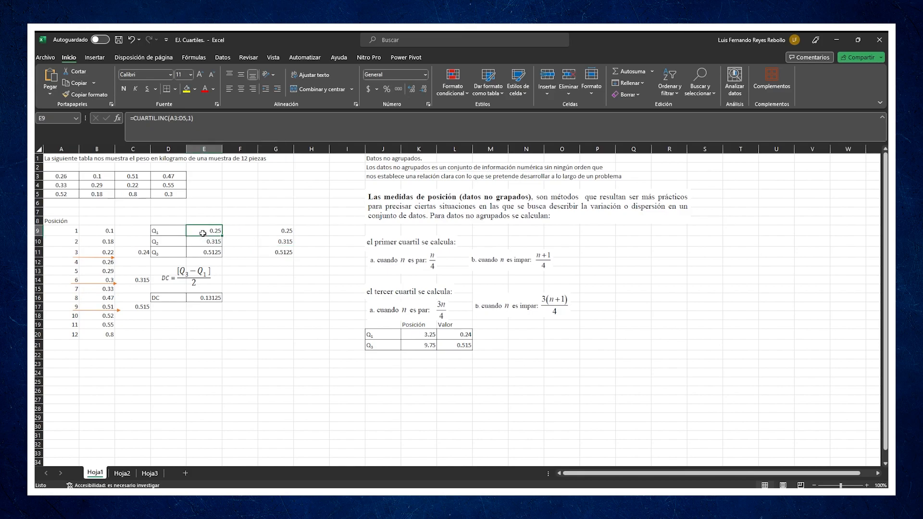
{"action": "left_click", "coordinate": [185, 89]}
{"action": "left_click", "coordinate": [202, 239]}
{"action": "left_click", "coordinate": [186, 90]}
{"action": "left_click", "coordinate": [196, 253]}
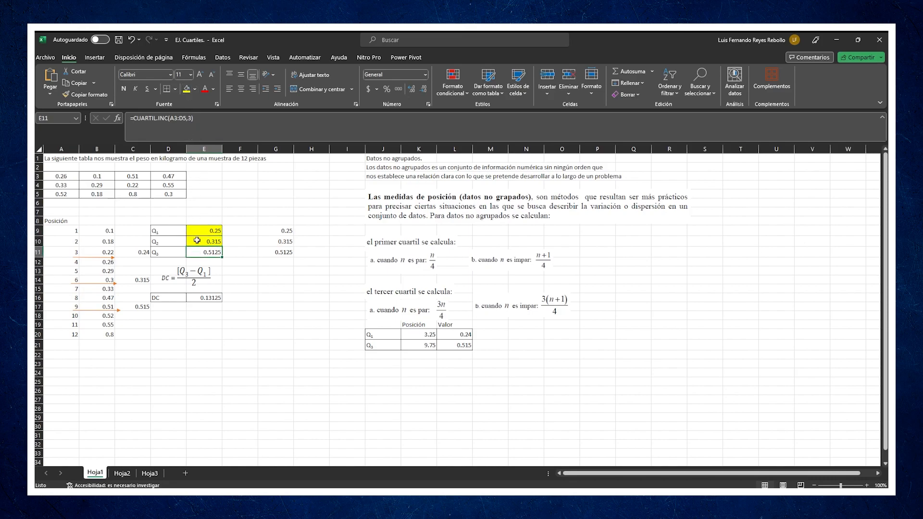
{"action": "left_click", "coordinate": [185, 90]}
{"action": "scroll", "coordinate": [258, 362], "scroll_direction": "down", "scroll_amount": 1}
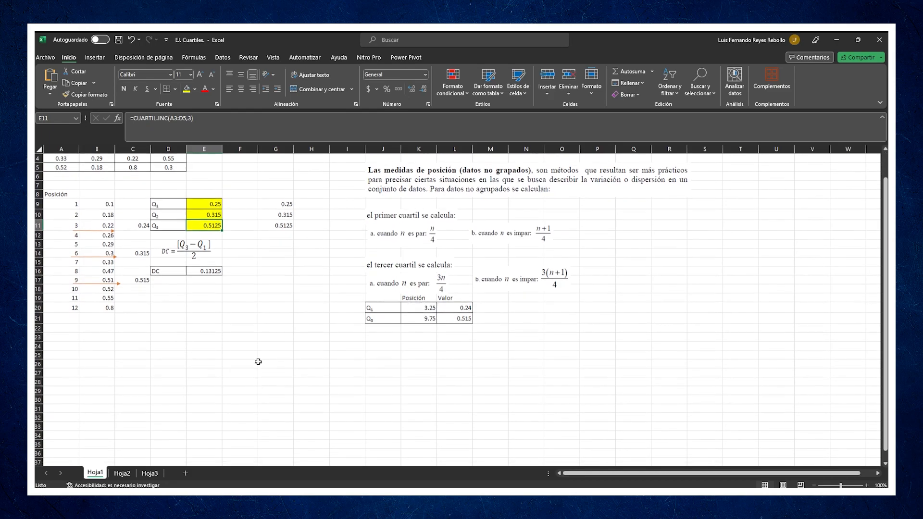
{"action": "scroll", "coordinate": [258, 362], "scroll_direction": "up", "scroll_amount": 1}
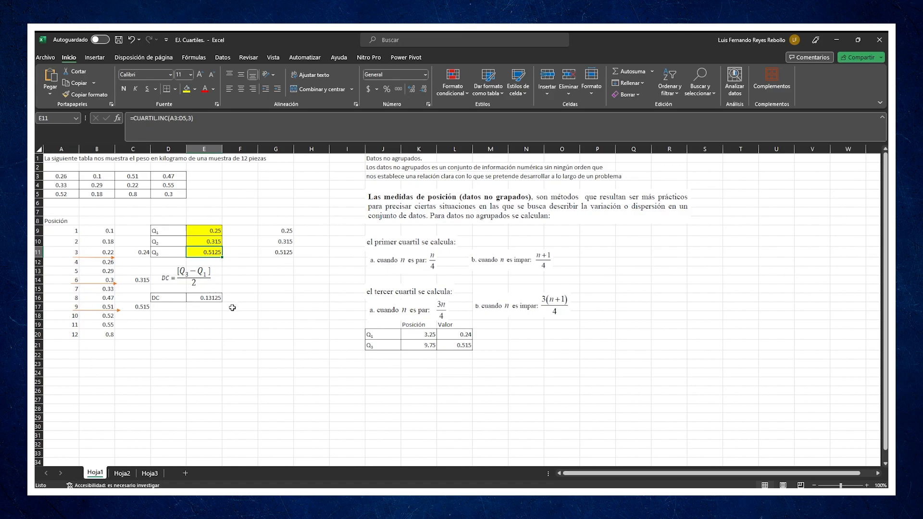
- Calculate the quartile deviation DC in cell G16 with the formula =(G11-G9)/2
{"action": "left_click", "coordinate": [275, 298]}
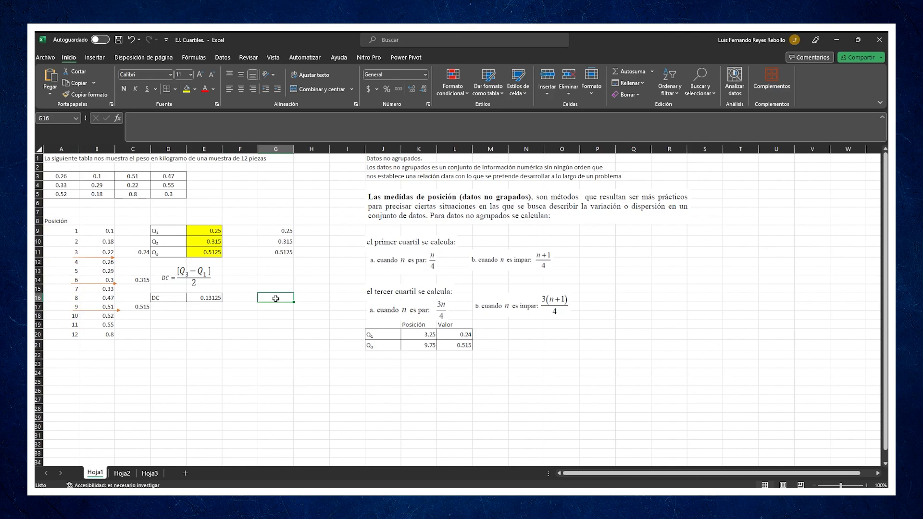
{"action": "type", "text": "="}
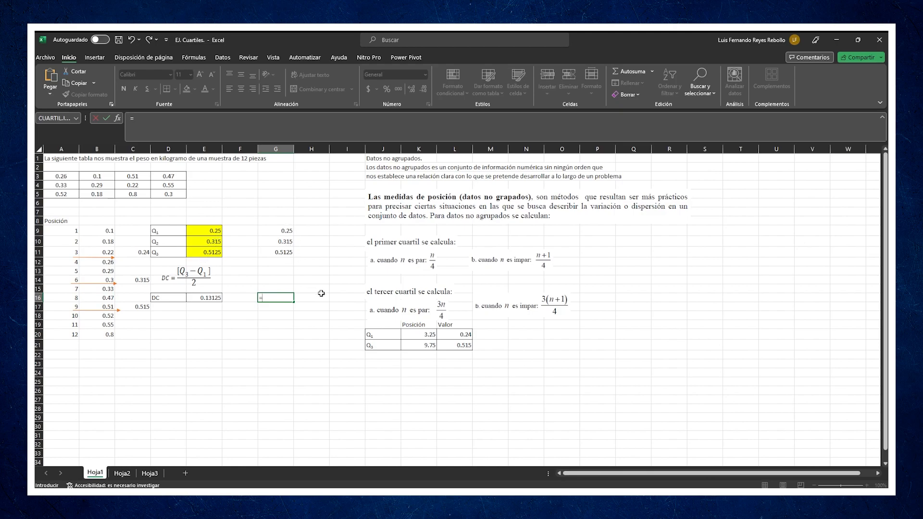
{"action": "type", "text": "("}
{"action": "left_click", "coordinate": [286, 230]}
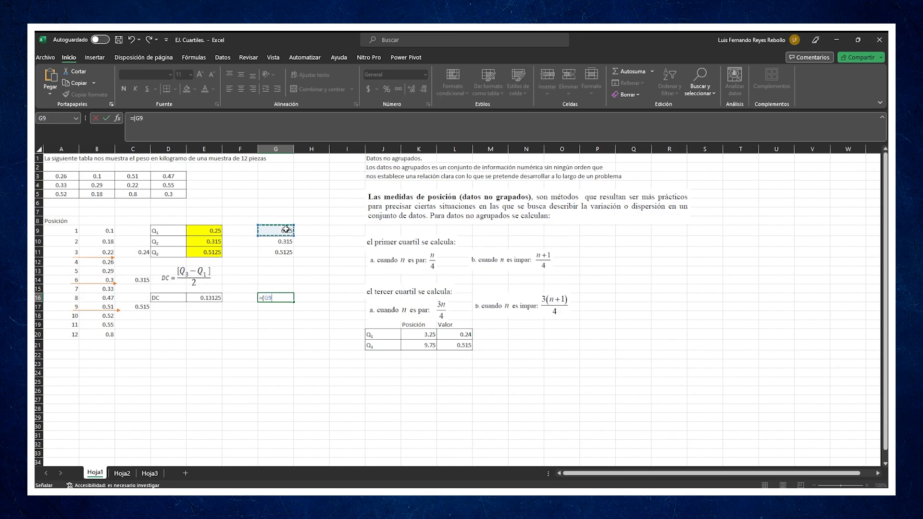
{"action": "type", "text": "-"}
{"action": "key", "text": "BackSpace"}
{"action": "key", "text": "BackSpace"}
{"action": "key", "text": "BackSpace"}
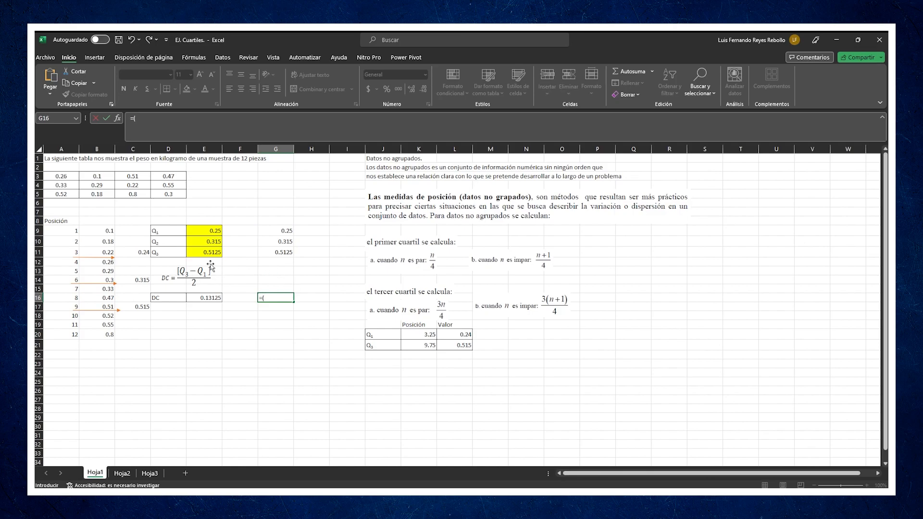
{"action": "left_click", "coordinate": [286, 254]}
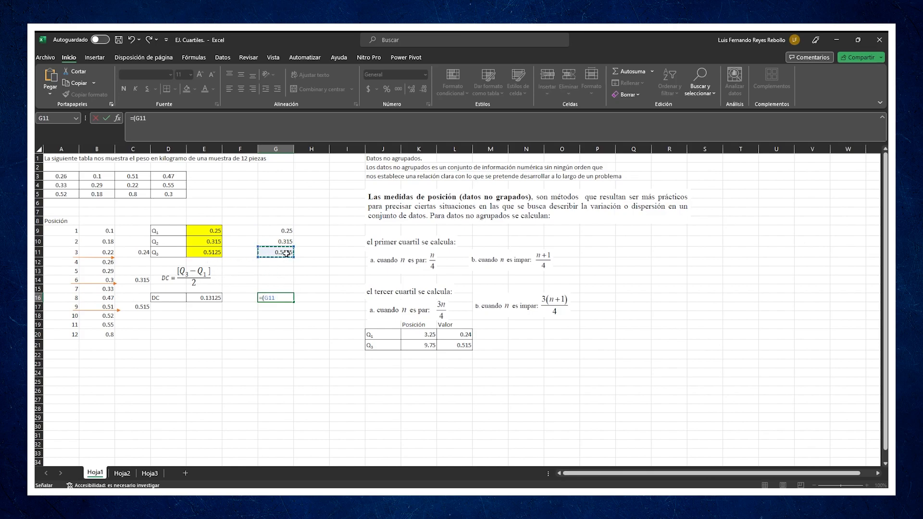
{"action": "type", "text": "-"}
{"action": "left_click", "coordinate": [287, 231]}
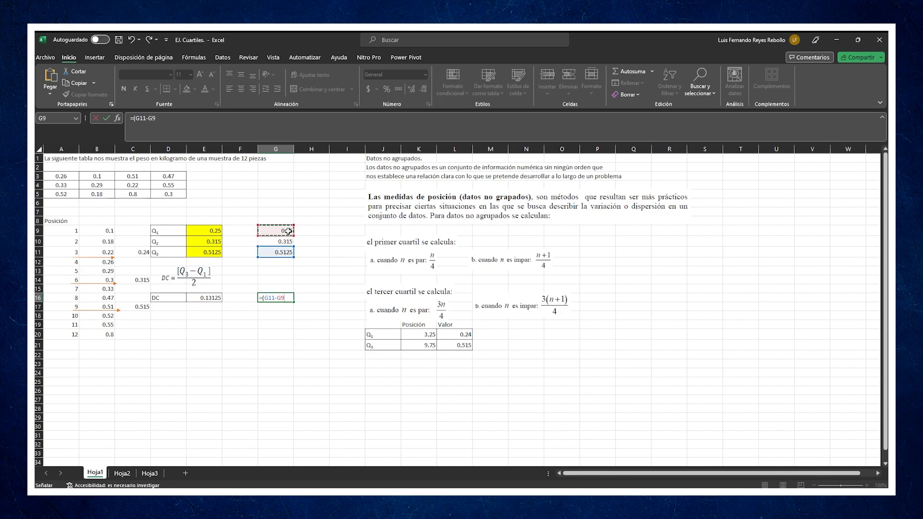
{"action": "type", "text": ")/2"}
{"action": "key", "text": "Return"}
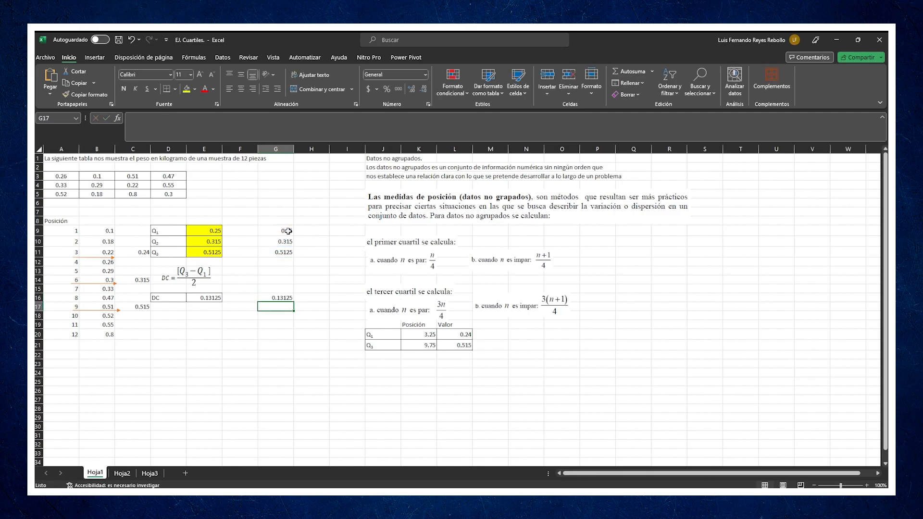
- Display the DC value in G16 and the quartiles in G9:G11 with two decimal places
{"action": "left_click", "coordinate": [277, 296]}
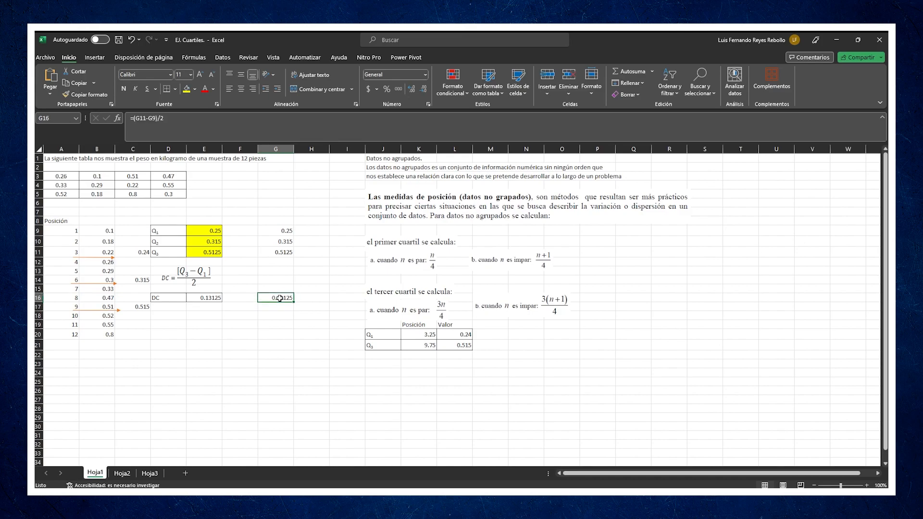
{"action": "left_click", "coordinate": [424, 89]}
{"action": "left_click", "coordinate": [424, 89]}
{"action": "left_click", "coordinate": [424, 89]}
{"action": "left_click_drag", "start_coordinate": [276, 231], "coordinate": [276, 251]}
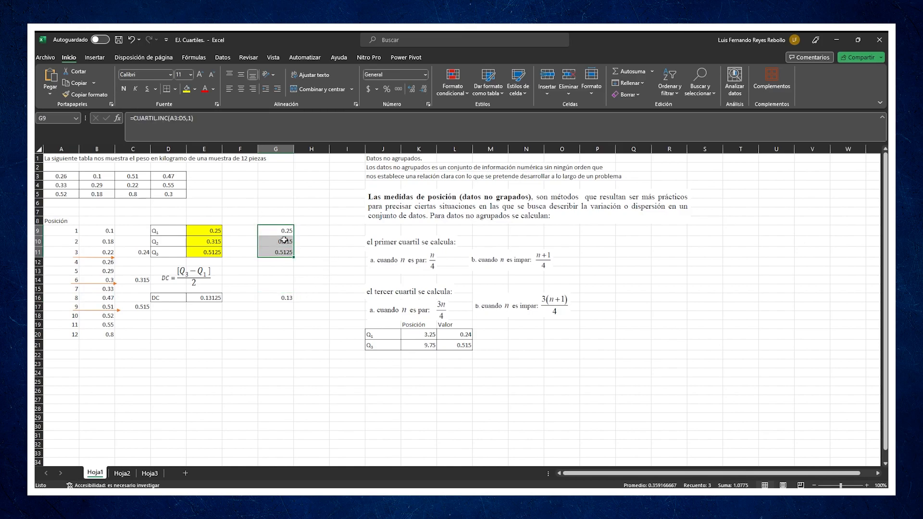
{"action": "left_click", "coordinate": [423, 90]}
{"action": "left_click", "coordinate": [412, 92]}
{"action": "left_click", "coordinate": [261, 345]}
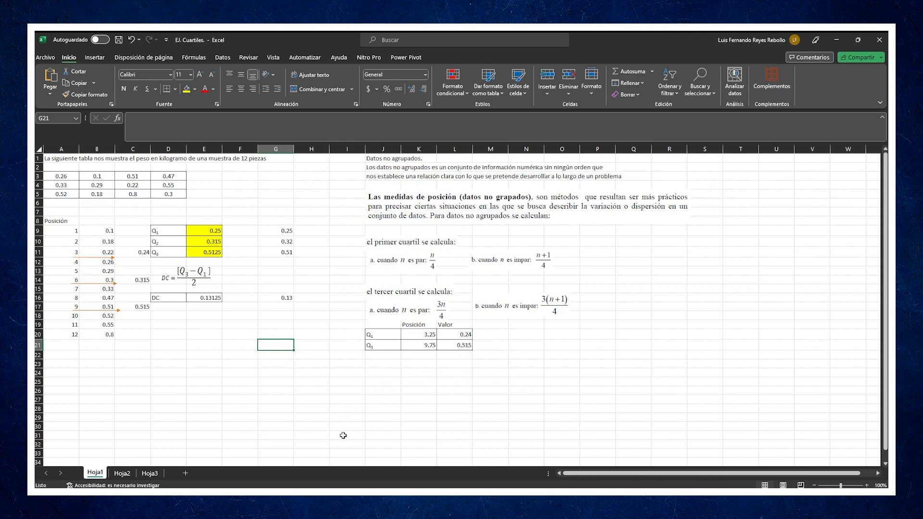
- Switch to sheet Hoja2 and clear the existing mean and median formulas from cells K8:K10
{"action": "left_click", "coordinate": [127, 475]}
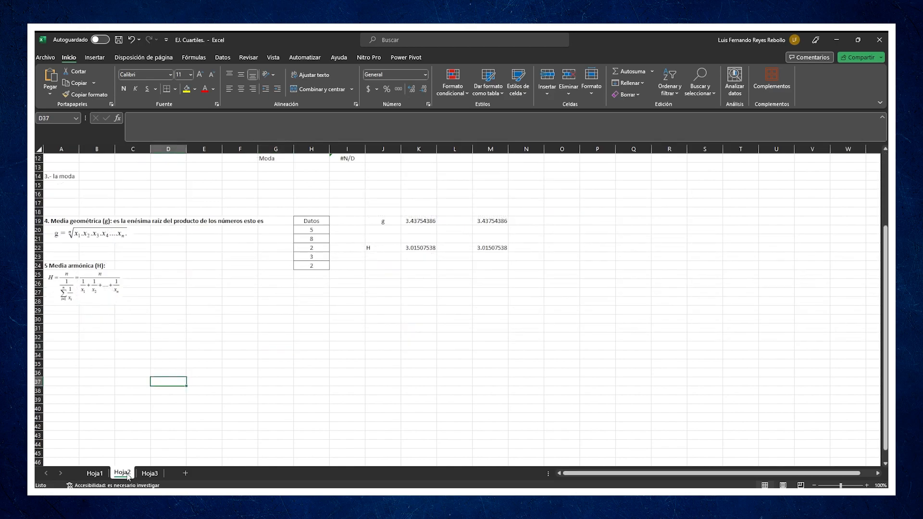
{"action": "scroll", "coordinate": [418, 411], "scroll_direction": "up", "scroll_amount": 3}
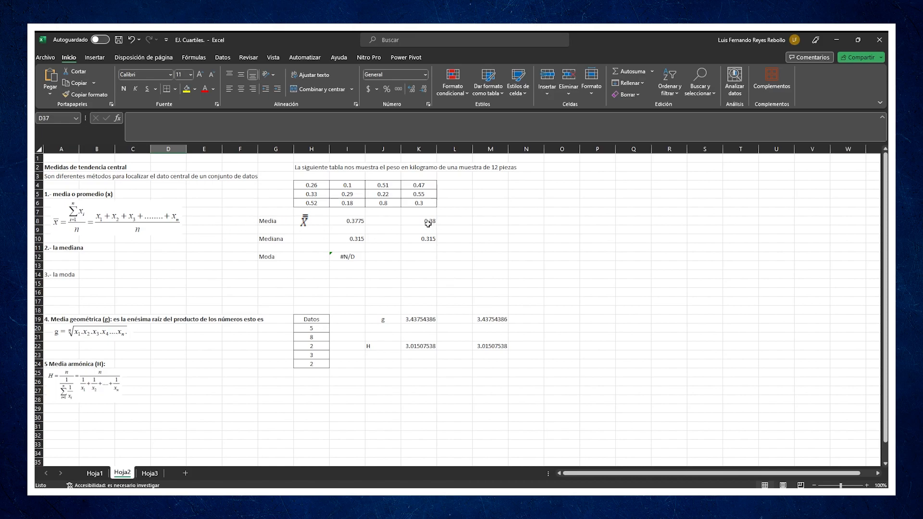
{"action": "left_click_drag", "start_coordinate": [428, 222], "coordinate": [423, 239]}
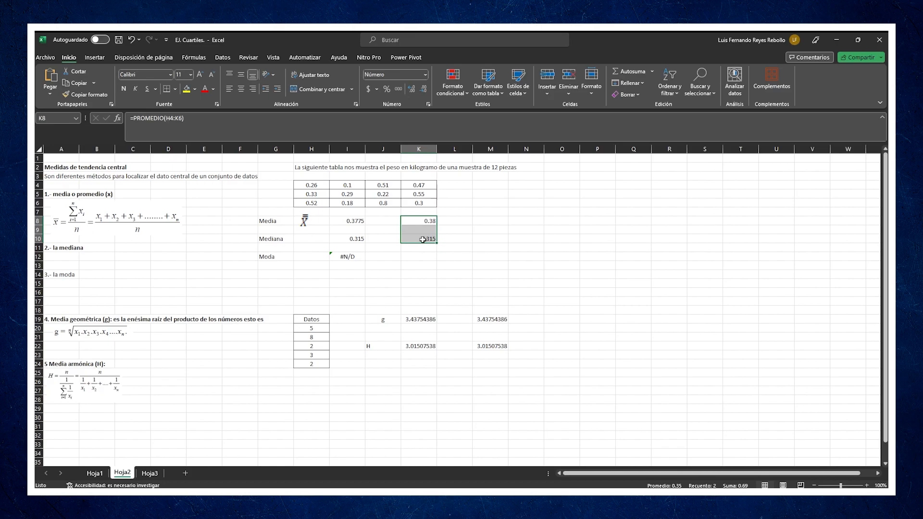
{"action": "key", "text": "Delete"}
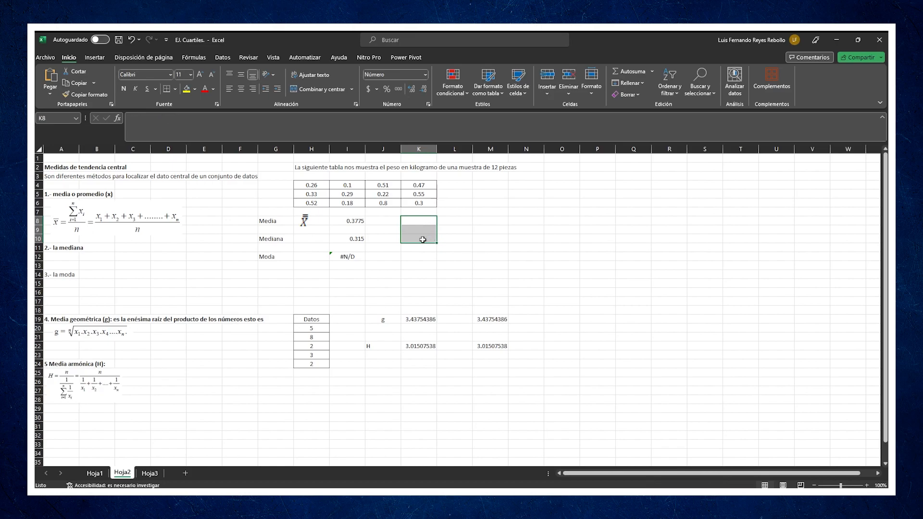
- Calculate the mean of the 12 weights in cell K8 with =PROMEDIO(H4:K6)
{"action": "left_click", "coordinate": [421, 221]}
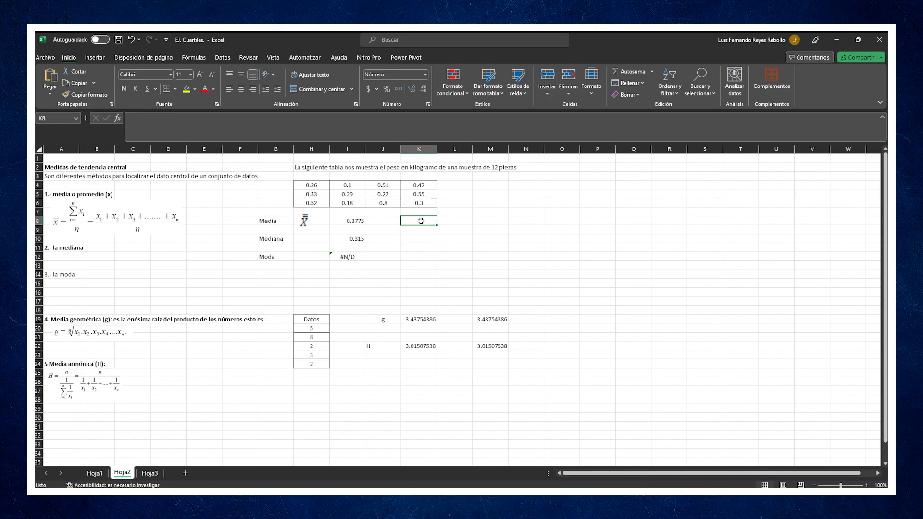
{"action": "type", "text": "="}
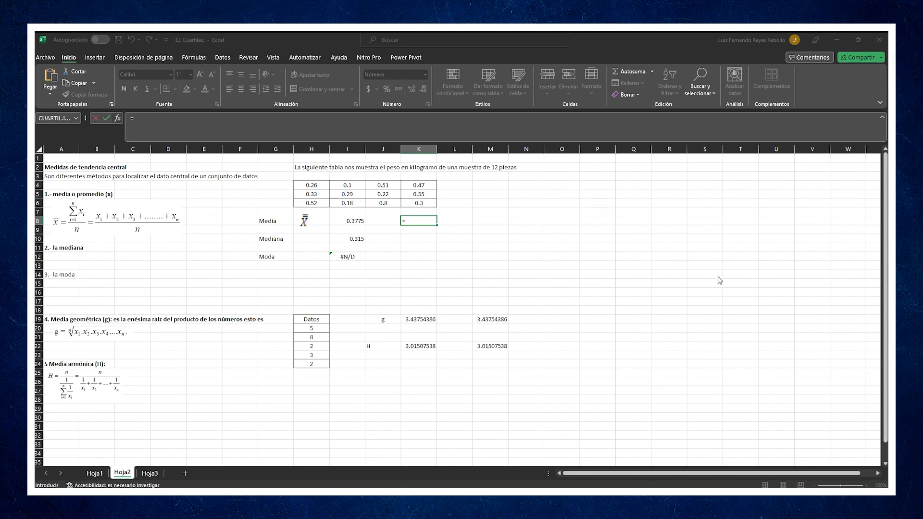
{"action": "type", "text": "PROMEDIO(K4:K7)"}
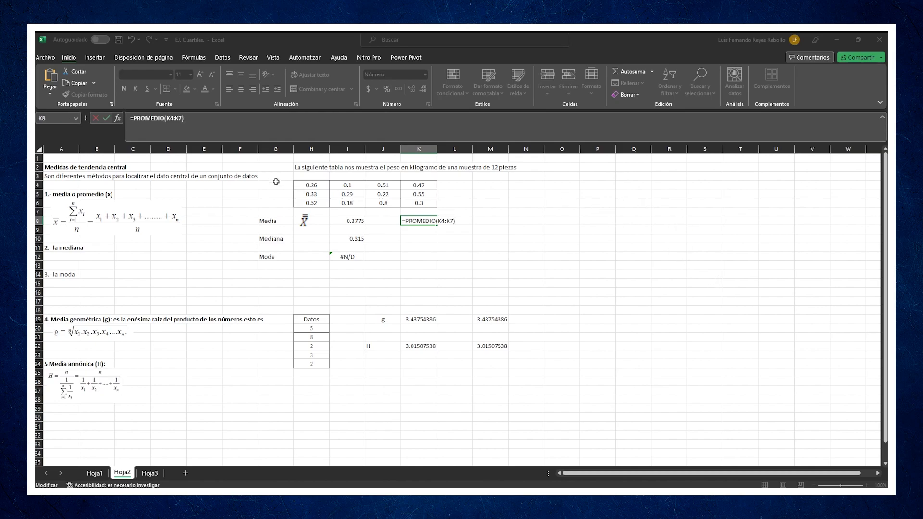
{"action": "left_click_drag", "start_coordinate": [308, 186], "coordinate": [403, 206]}
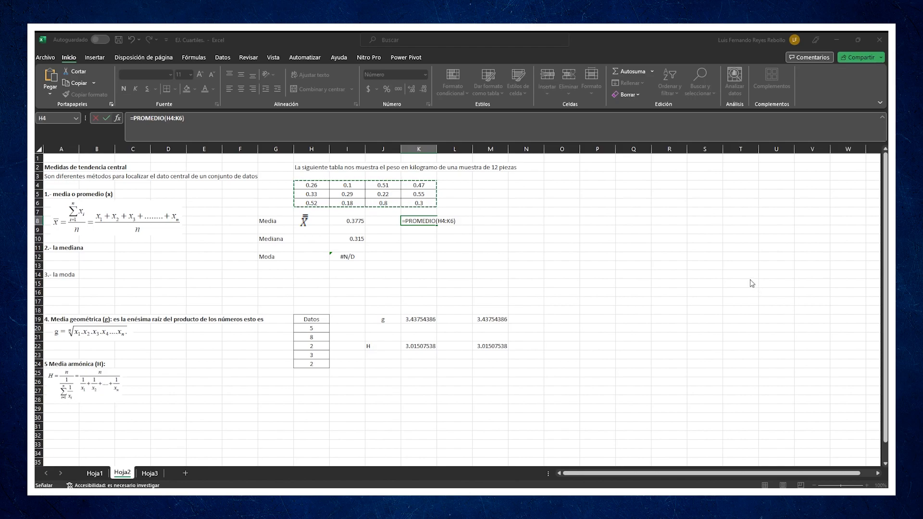
{"action": "key", "text": "ctrl+Return"}
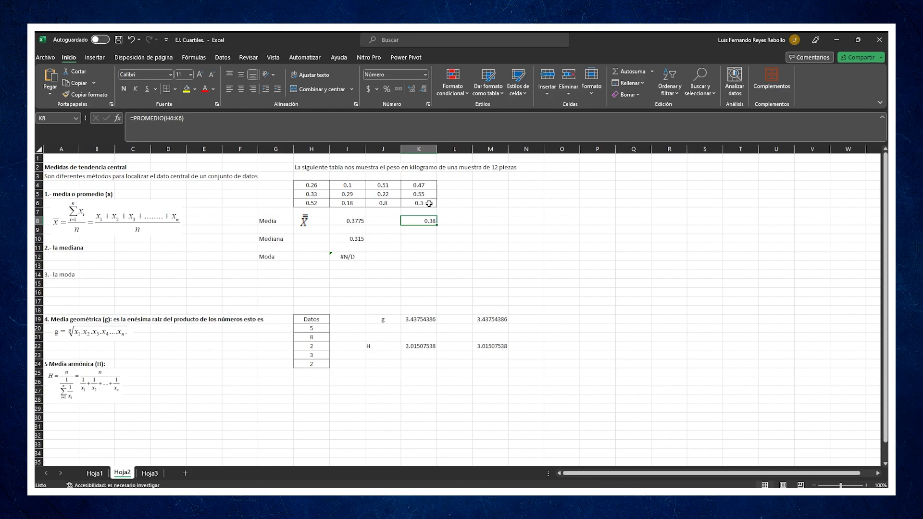
- Calculate the median of the 12 weights in cell K10 with =MEDIANA(H4:K6)
{"action": "left_click", "coordinate": [418, 239]}
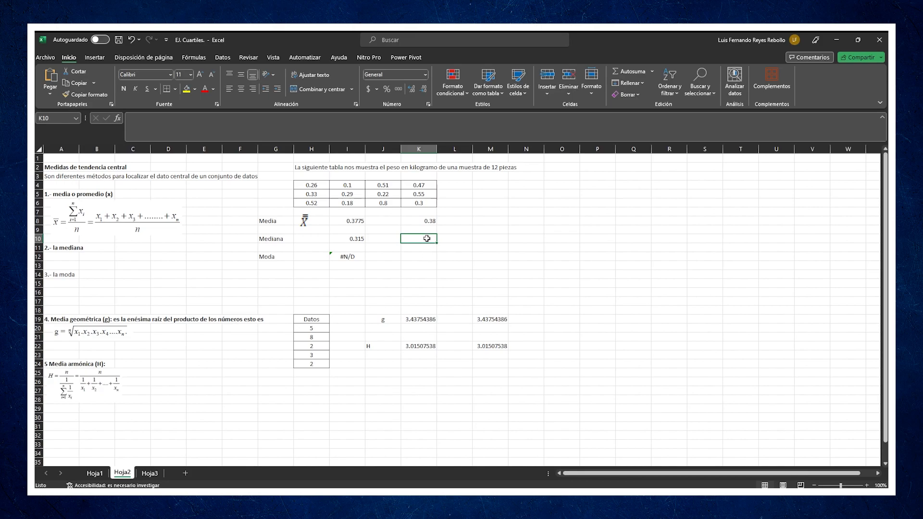
{"action": "type", "text": "="}
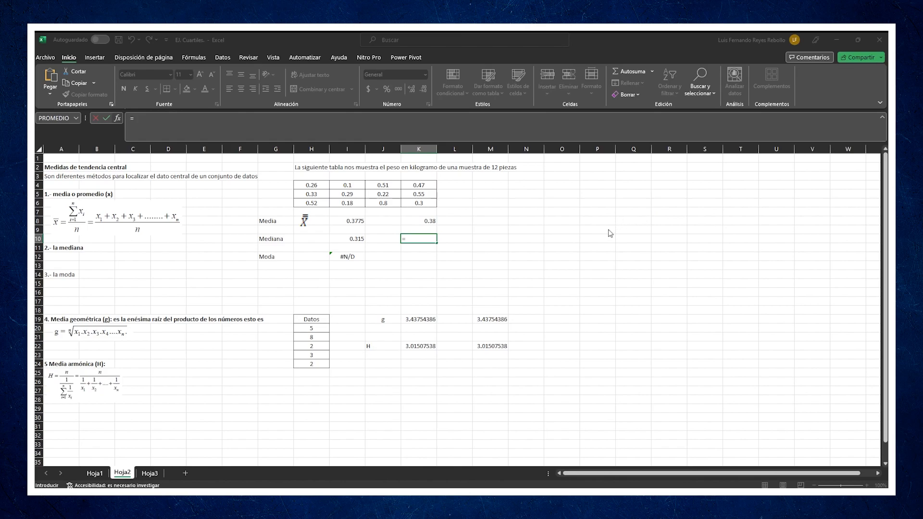
{"action": "type", "text": "MEDIANA(K8:K9)"}
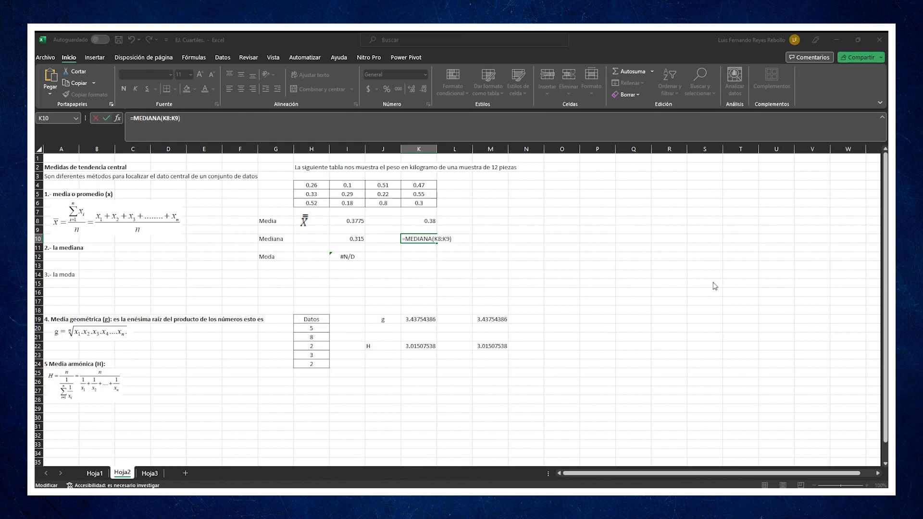
{"action": "left_click", "coordinate": [314, 185]}
{"action": "left_click_drag", "start_coordinate": [314, 185], "coordinate": [404, 206]}
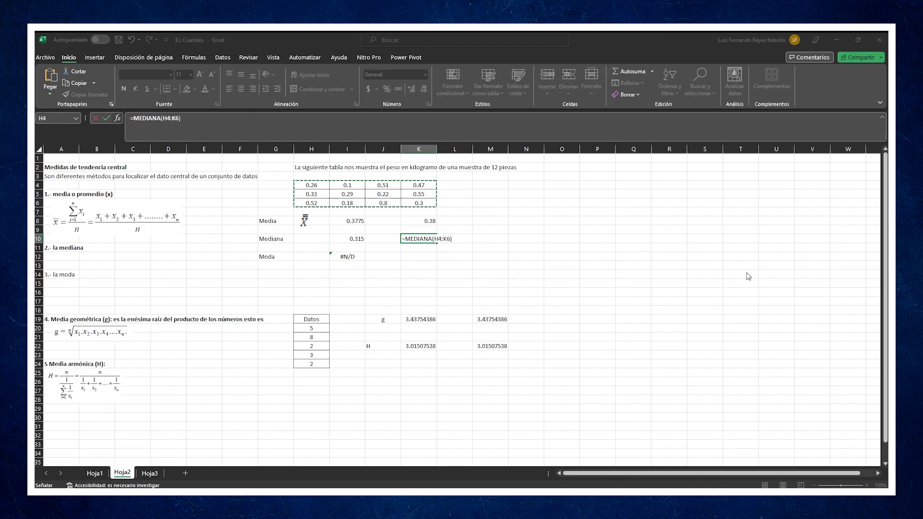
{"action": "key", "text": "ctrl+Return"}
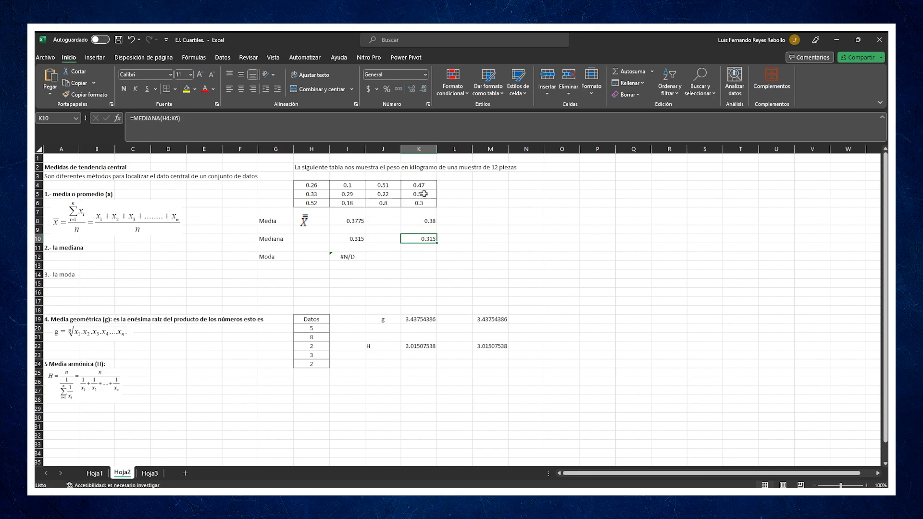
- Try calculating the mode of the 12 weights in cell K12 with =MODA.VARIOS(H4:K6), and clear the cell again
{"action": "left_click", "coordinate": [422, 256]}
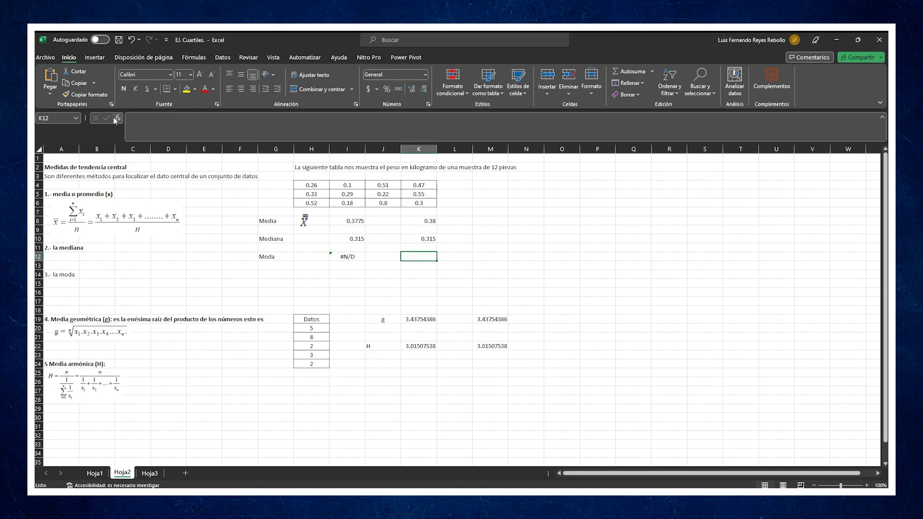
{"action": "type", "text": "="}
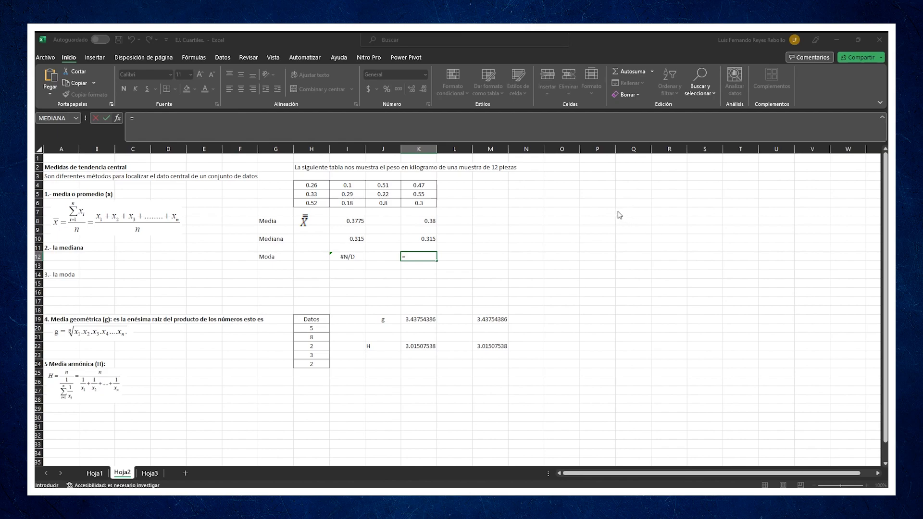
{"action": "left_click", "coordinate": [718, 282]}
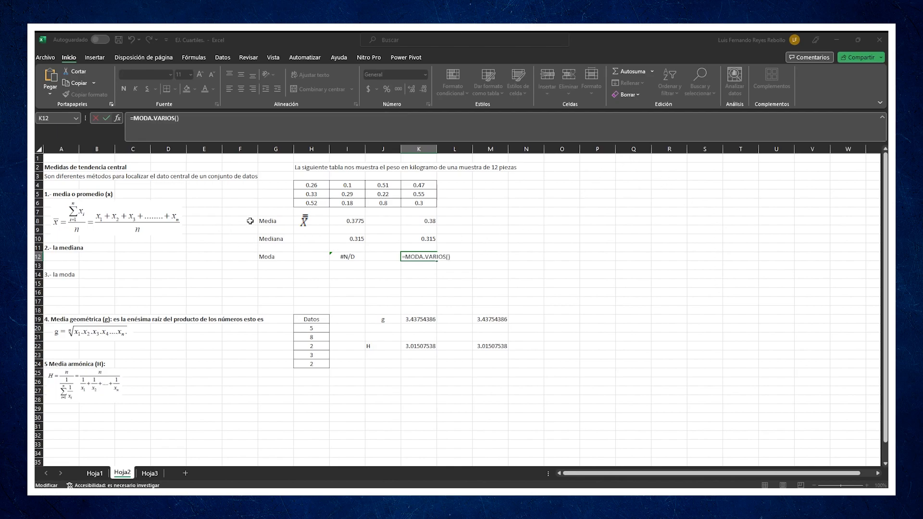
{"action": "left_click_drag", "start_coordinate": [312, 188], "coordinate": [417, 203]}
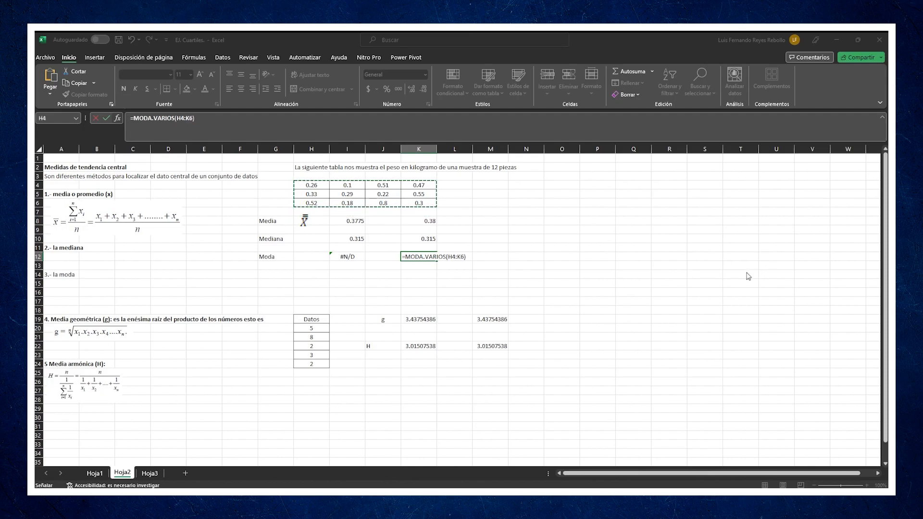
{"action": "key", "text": "ctrl+Return"}
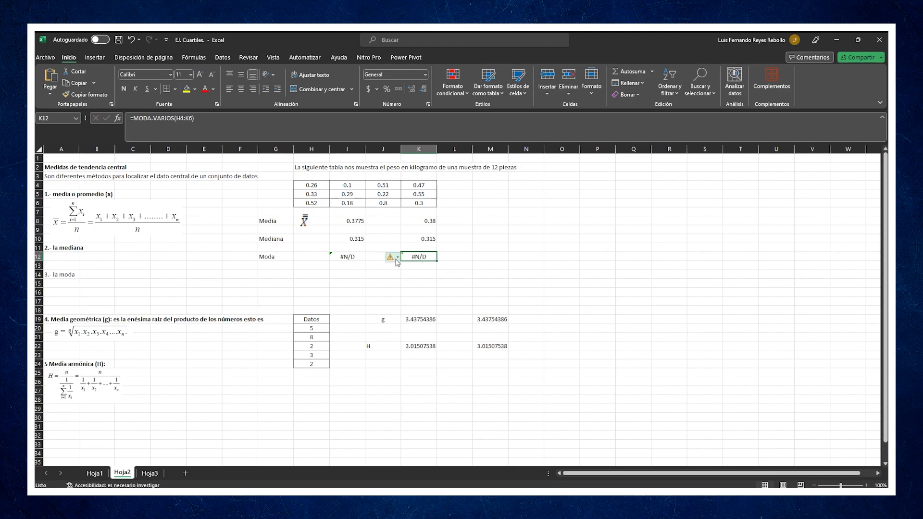
{"action": "key", "text": "Delete"}
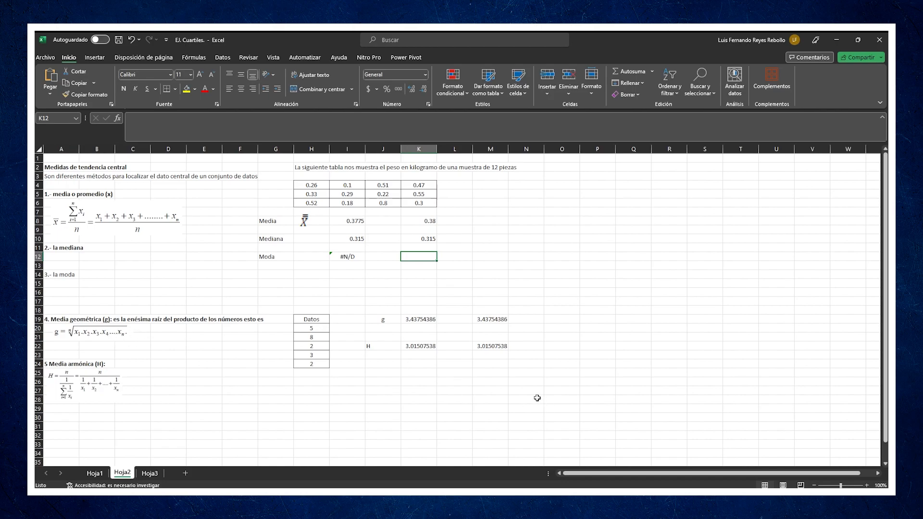
- Clear cells M19:M22 and calculate the geometric mean of the 12 weights in M19 with =MEDIA.GEOM(H4:K6)
{"action": "left_click_drag", "start_coordinate": [492, 320], "coordinate": [492, 346]}
{"action": "key", "text": "Delete"}
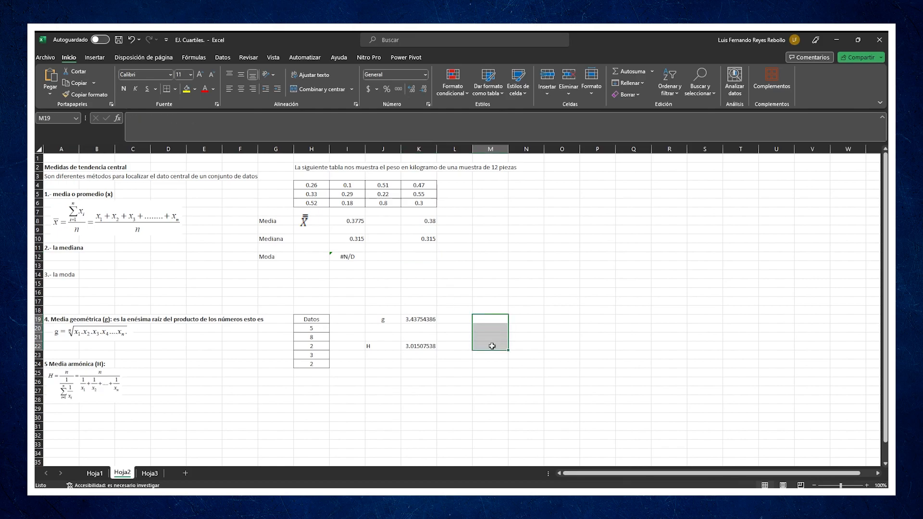
{"action": "left_click", "coordinate": [493, 320]}
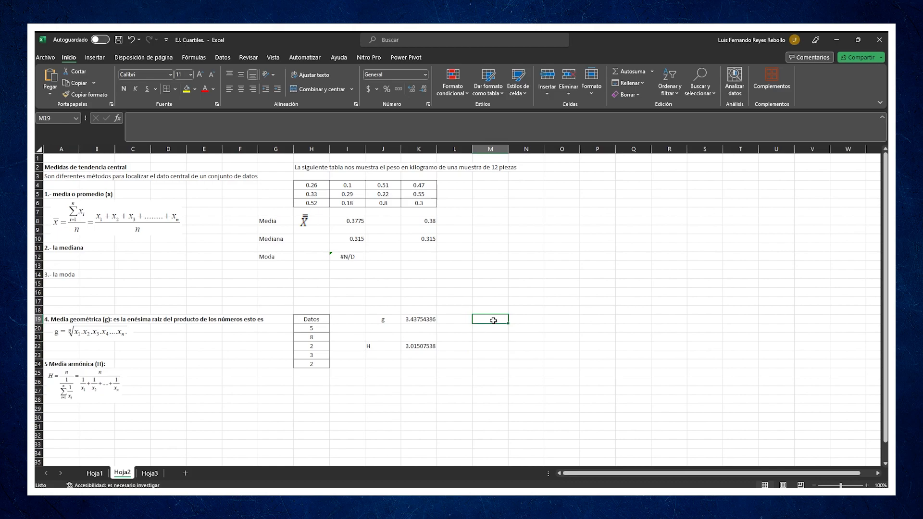
{"action": "type", "text": "="}
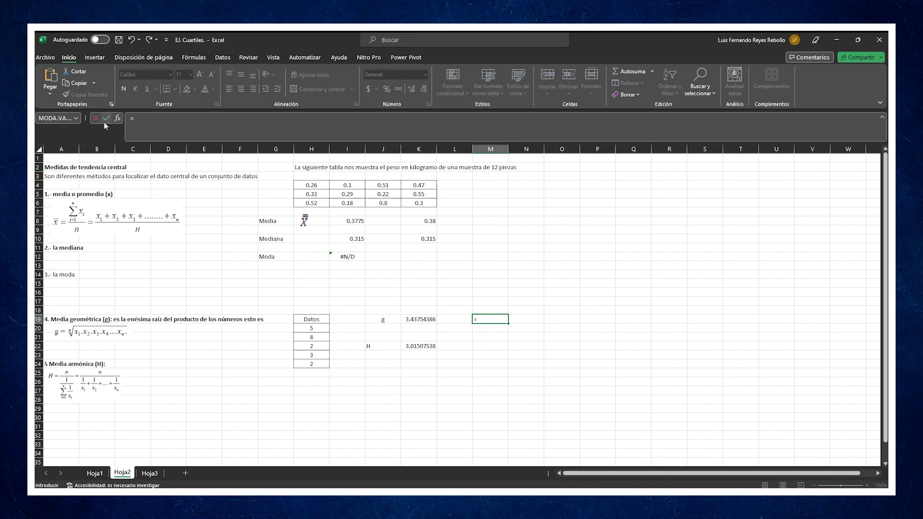
{"action": "left_click", "coordinate": [116, 120]}
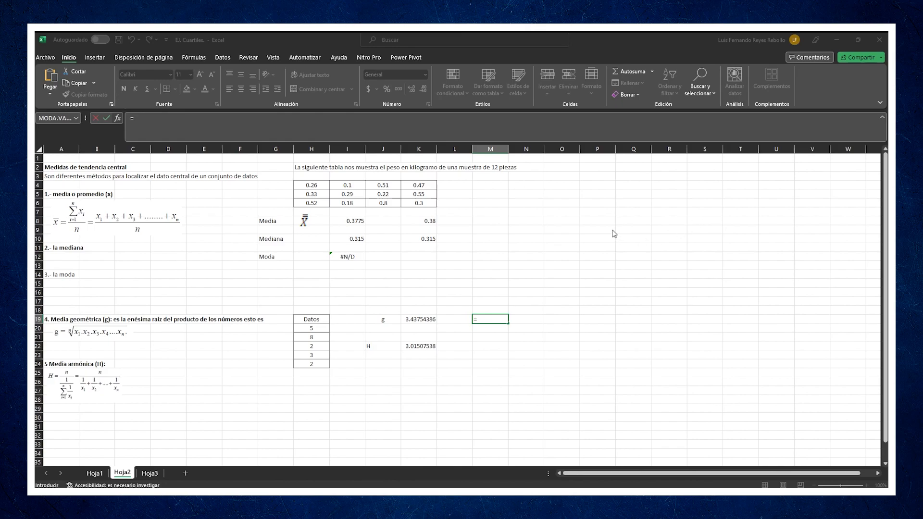
{"action": "left_click", "coordinate": [721, 283]}
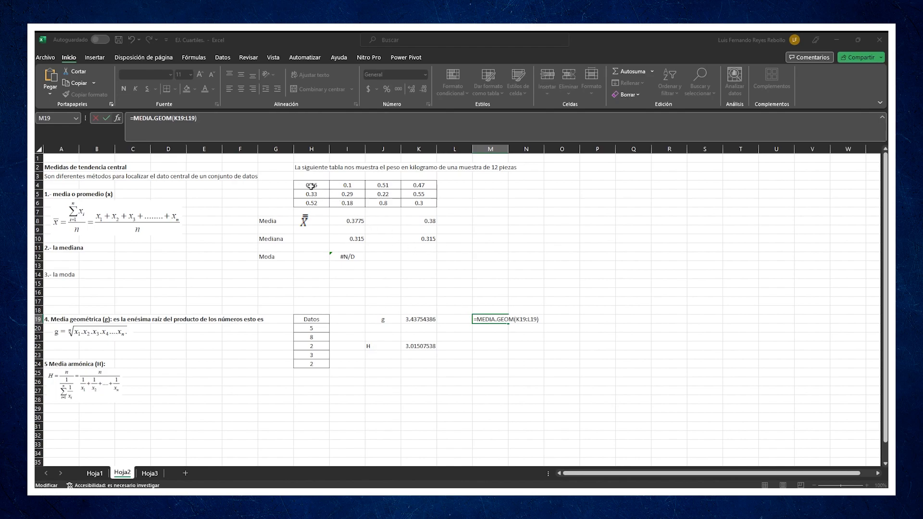
{"action": "left_click_drag", "start_coordinate": [310, 185], "coordinate": [403, 203]}
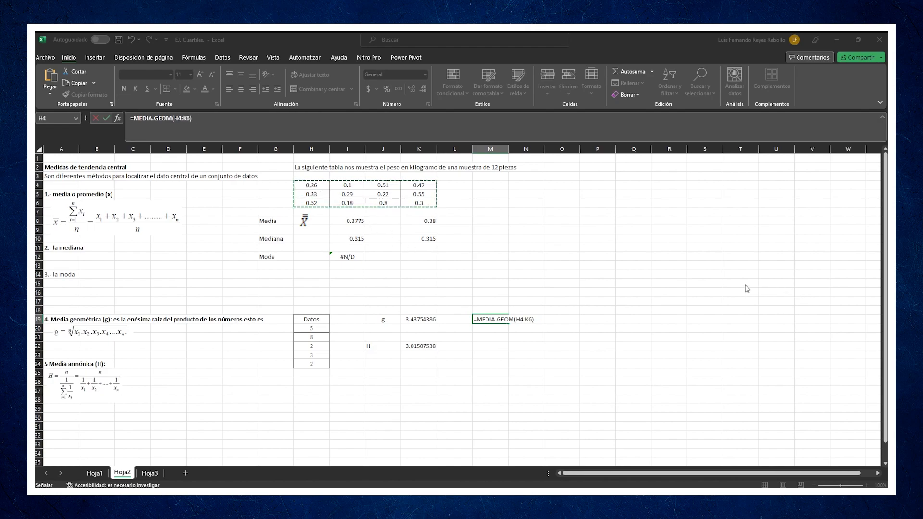
{"action": "key", "text": "F2"}
{"action": "key", "text": "ctrl+Return"}
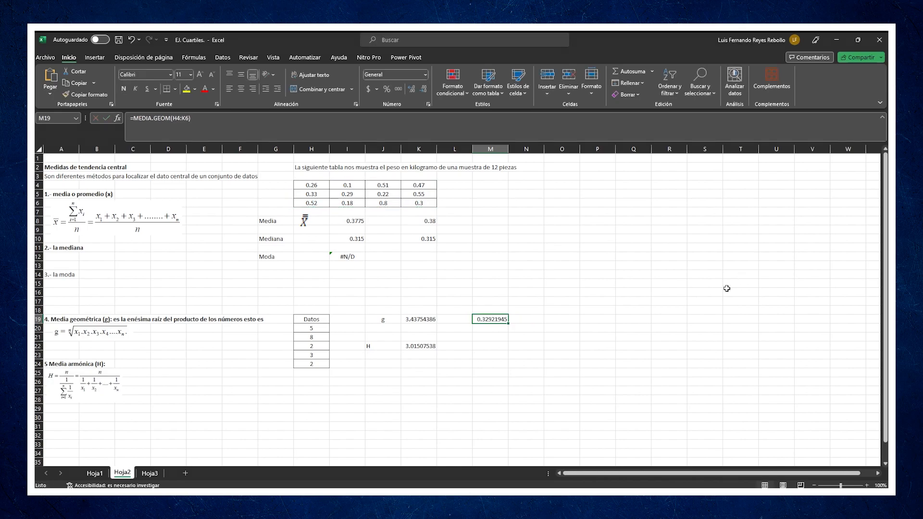
- Calculate the harmonic mean of the five values under Datos in cell M22 with =MEDIA.ARMO(H20:H24)
{"action": "left_click", "coordinate": [494, 347]}
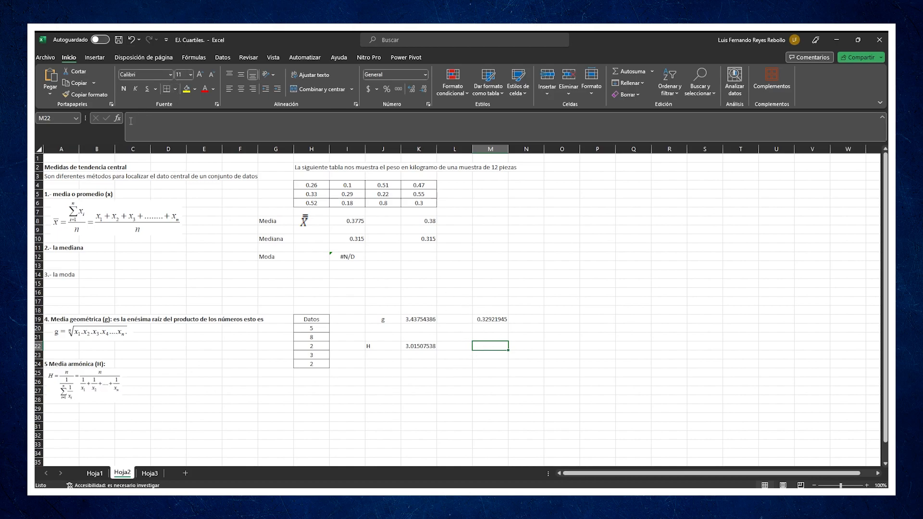
{"action": "type", "text": "="}
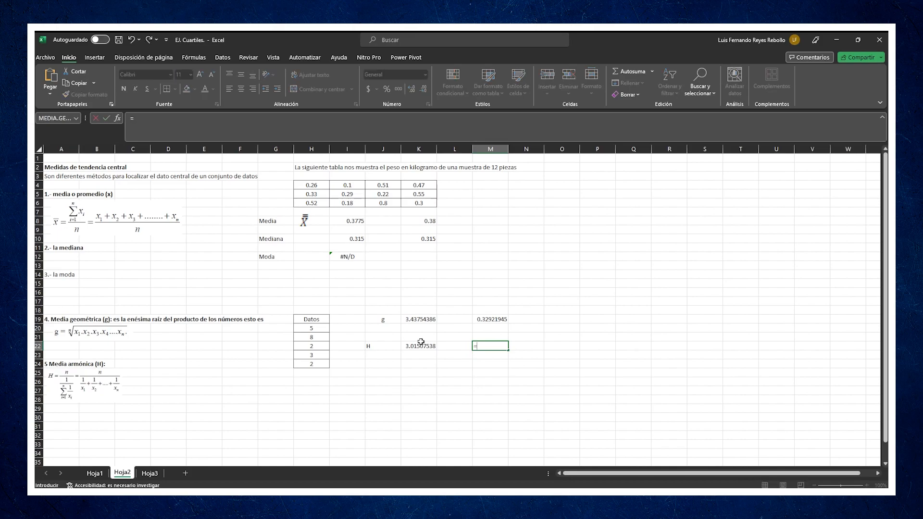
{"action": "left_click", "coordinate": [116, 119]}
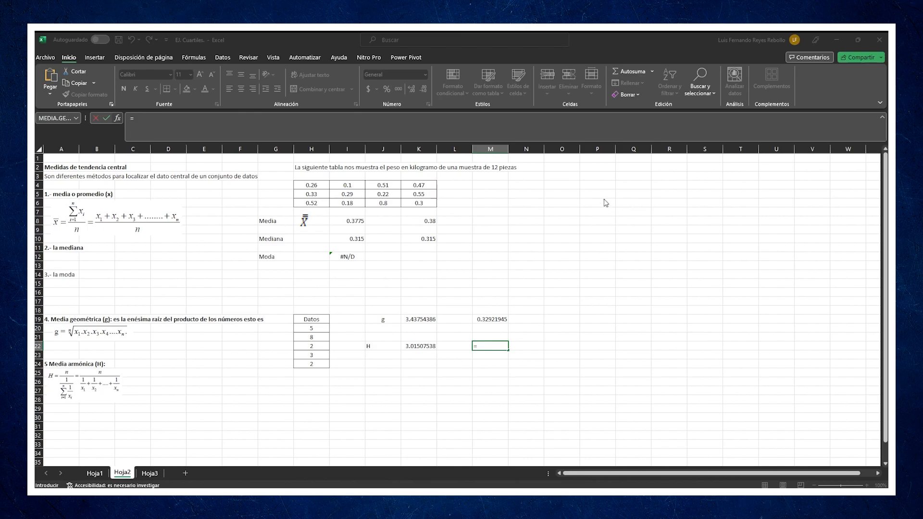
{"action": "left_click", "coordinate": [716, 283]}
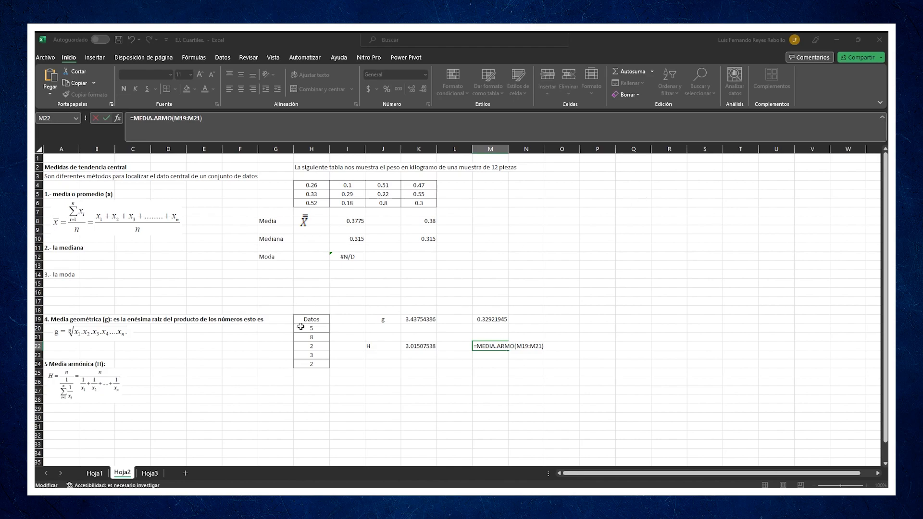
{"action": "left_click_drag", "start_coordinate": [303, 329], "coordinate": [308, 364]}
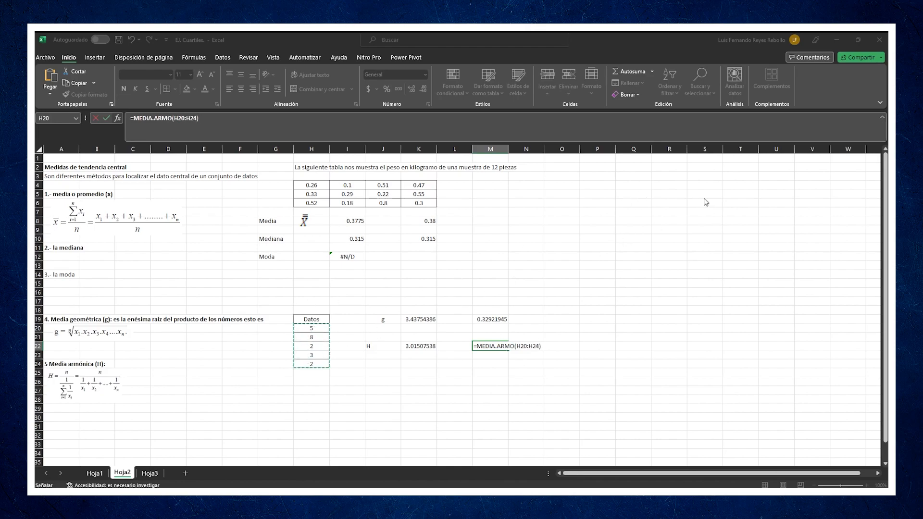
{"action": "left_click", "coordinate": [753, 278]}
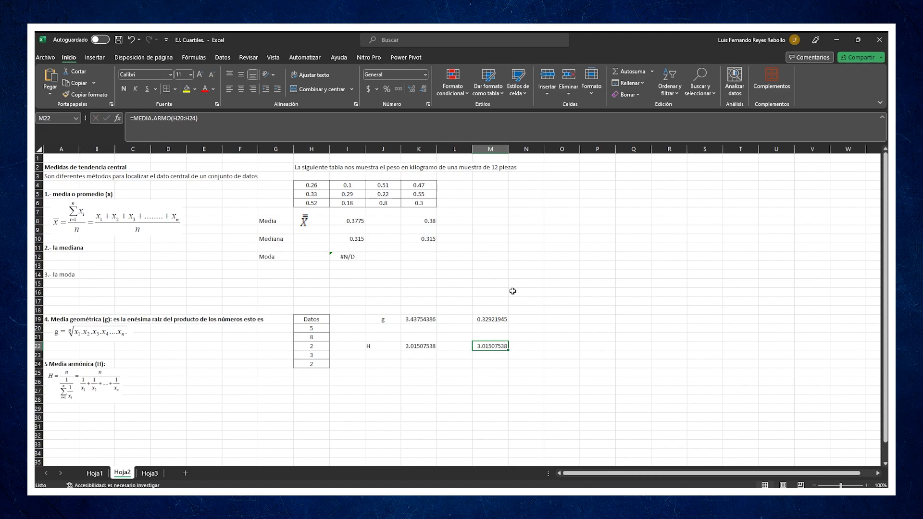
- Display the geometric and harmonic means in M19:M22 with two decimal places
{"action": "left_click", "coordinate": [494, 318]}
{"action": "left_click_drag", "start_coordinate": [494, 318], "coordinate": [495, 344]}
{"action": "left_click", "coordinate": [423, 90]}
{"action": "left_click", "coordinate": [423, 90]}
{"action": "left_click", "coordinate": [423, 91]}
{"action": "left_click", "coordinate": [423, 90]}
{"action": "left_click", "coordinate": [423, 90]}
{"action": "left_click", "coordinate": [423, 90]}
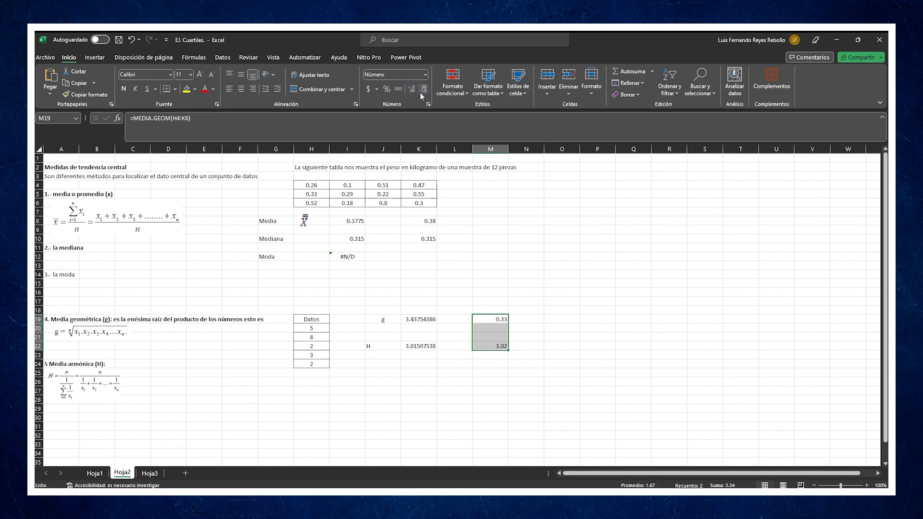
{"action": "left_click", "coordinate": [480, 380]}
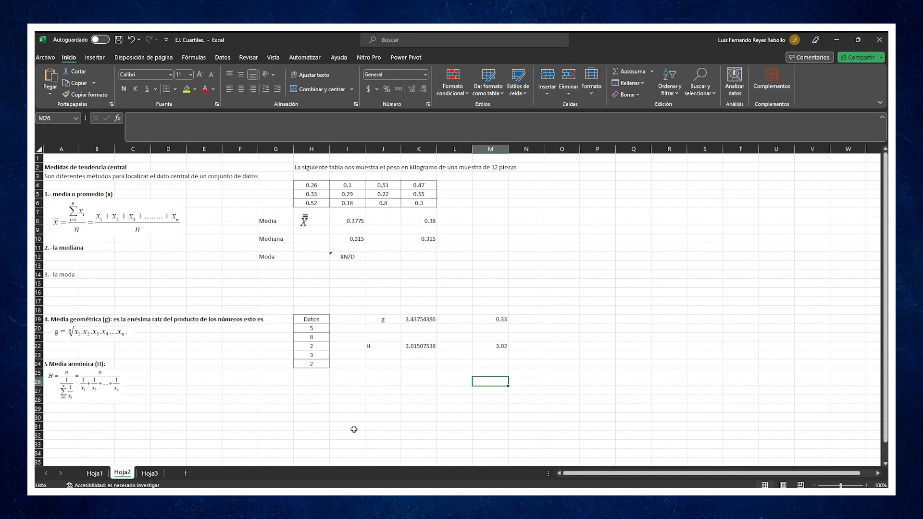
- Switch to sheet Hoja3 with the range, variance and deviation exercise
{"action": "left_click", "coordinate": [150, 475]}
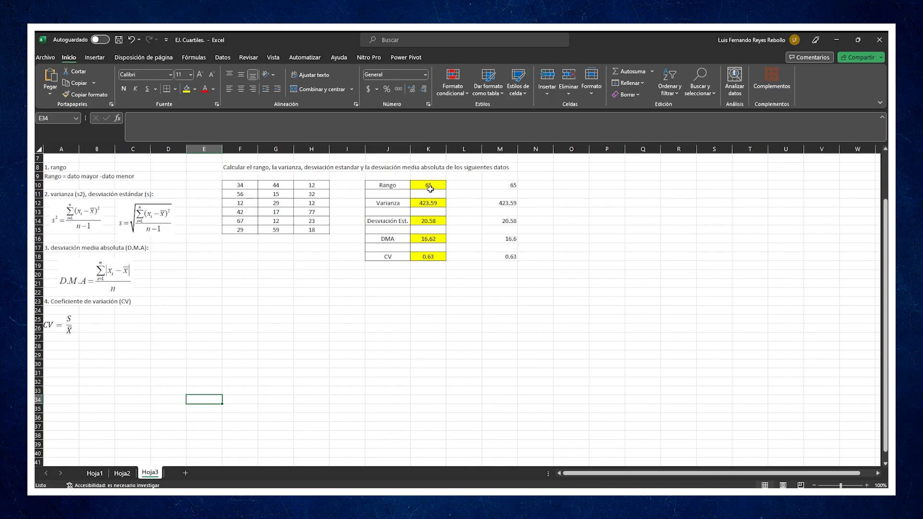
- Try the range calculation =77-12 in the empty cell G21 and clear that cell again
{"action": "left_click", "coordinate": [269, 284]}
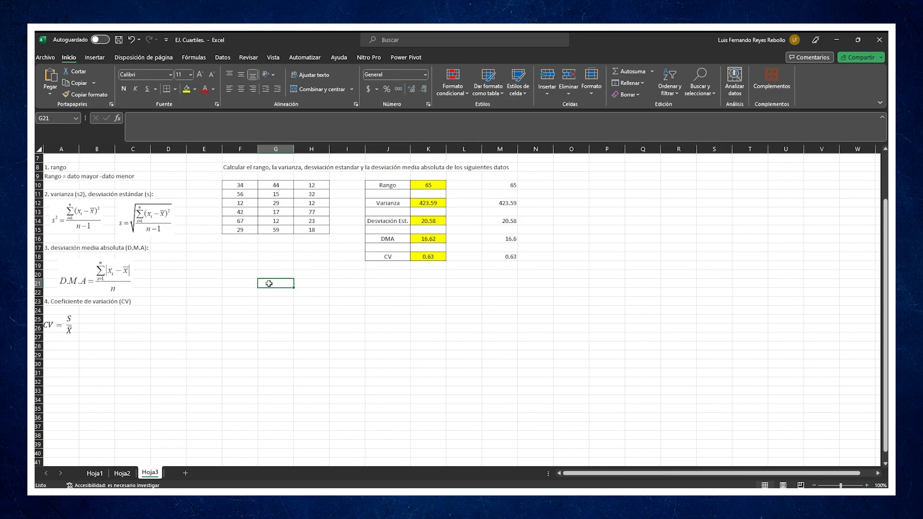
{"action": "type", "text": "="}
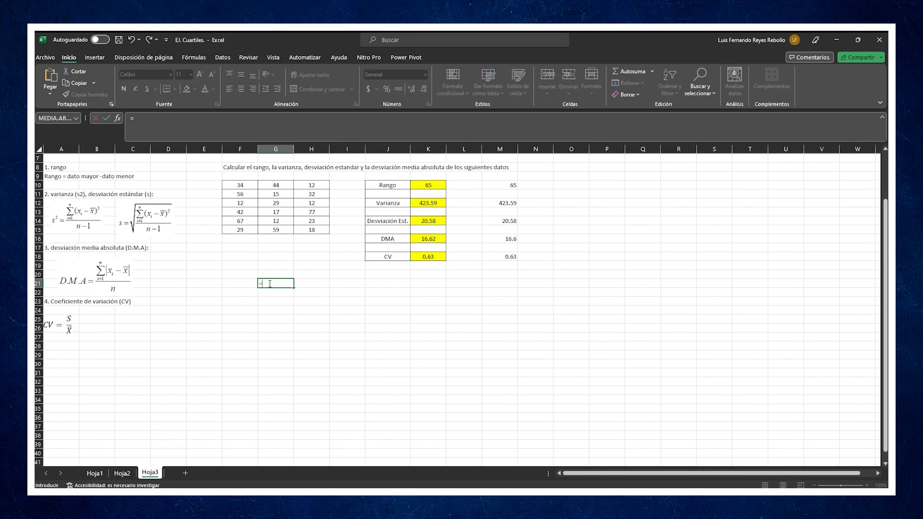
{"action": "type", "text": "77-12"}
{"action": "key", "text": "Return"}
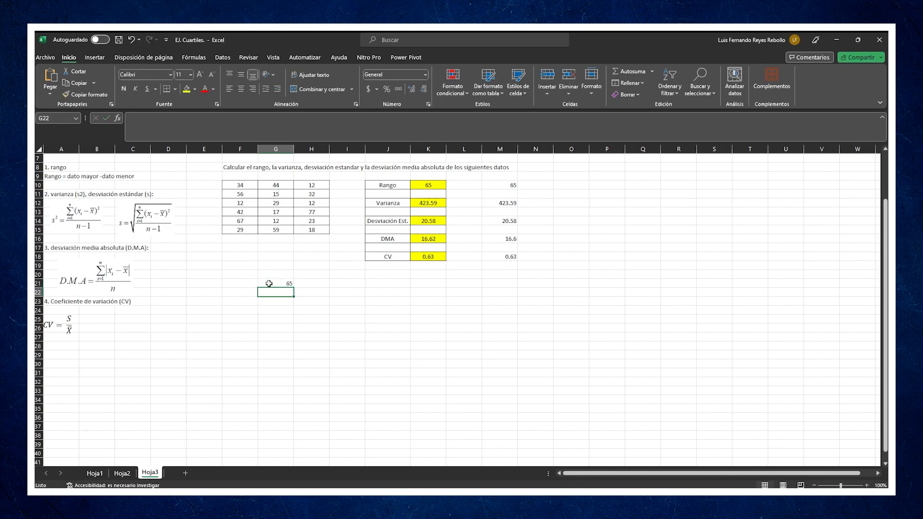
{"action": "left_click", "coordinate": [279, 283]}
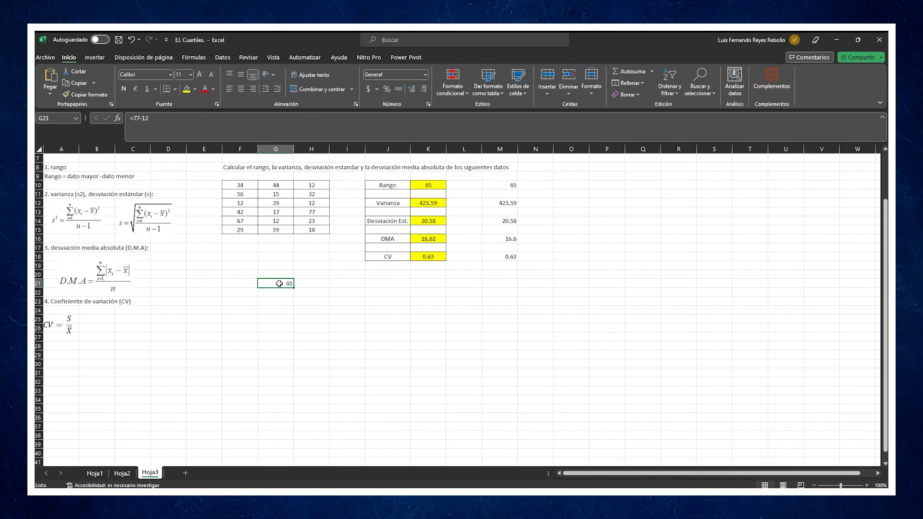
{"action": "key", "text": "Delete"}
- Check the range formula in cell K10 and clear the existing formulas from cells M10:M18
{"action": "left_click", "coordinate": [428, 185]}
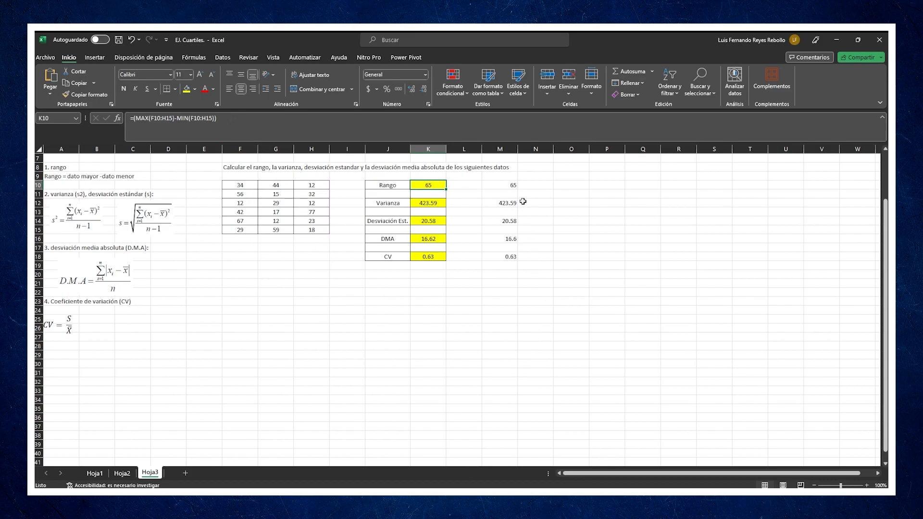
{"action": "left_click_drag", "start_coordinate": [510, 185], "coordinate": [512, 257]}
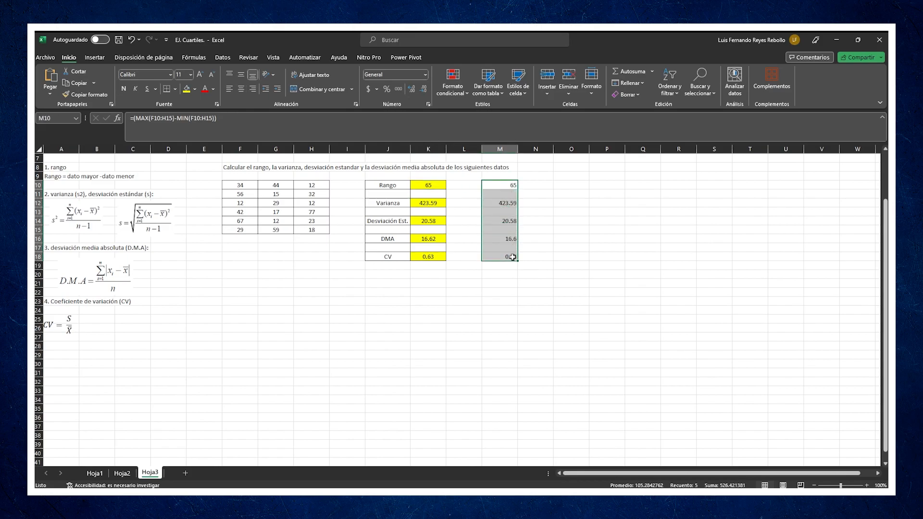
{"action": "key", "text": "Delete"}
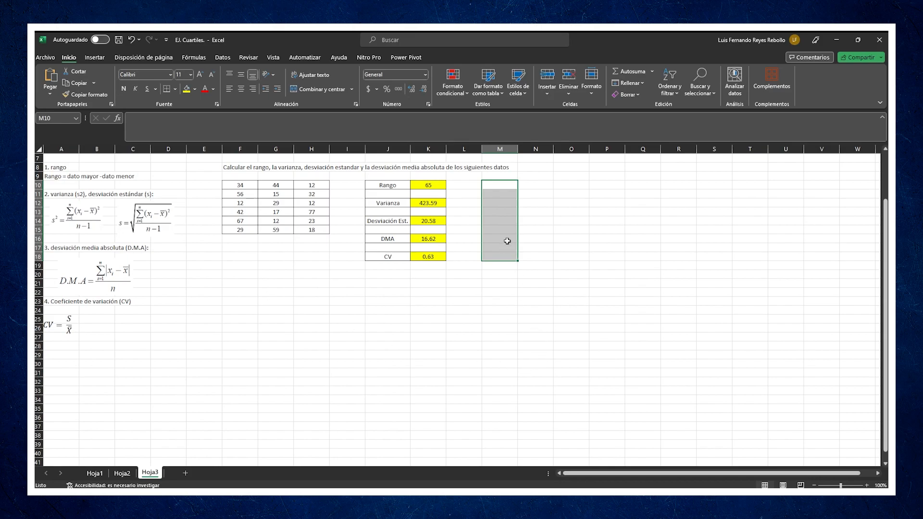
- Calculate the sample variance of the data in F10:H15 in cell M12 with =VAR.S(F10:H15)
{"action": "left_click", "coordinate": [492, 202]}
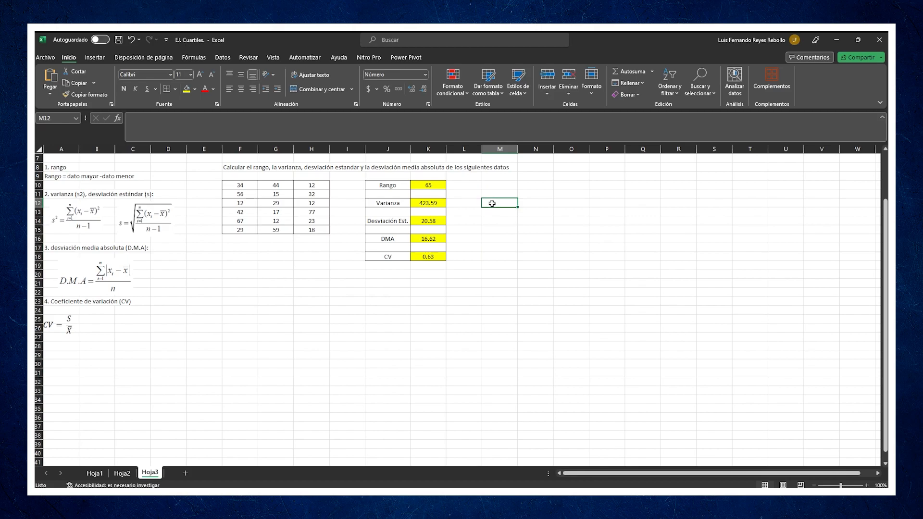
{"action": "type", "text": "="}
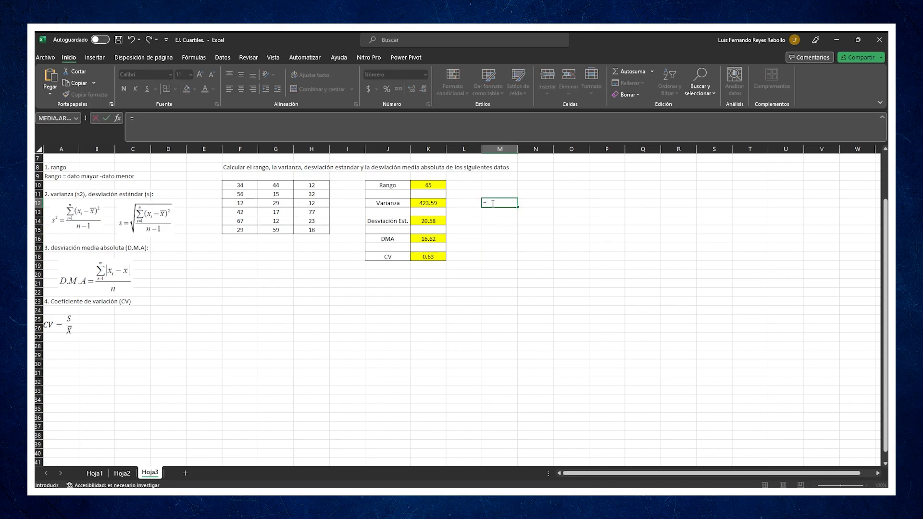
{"action": "left_click", "coordinate": [118, 119]}
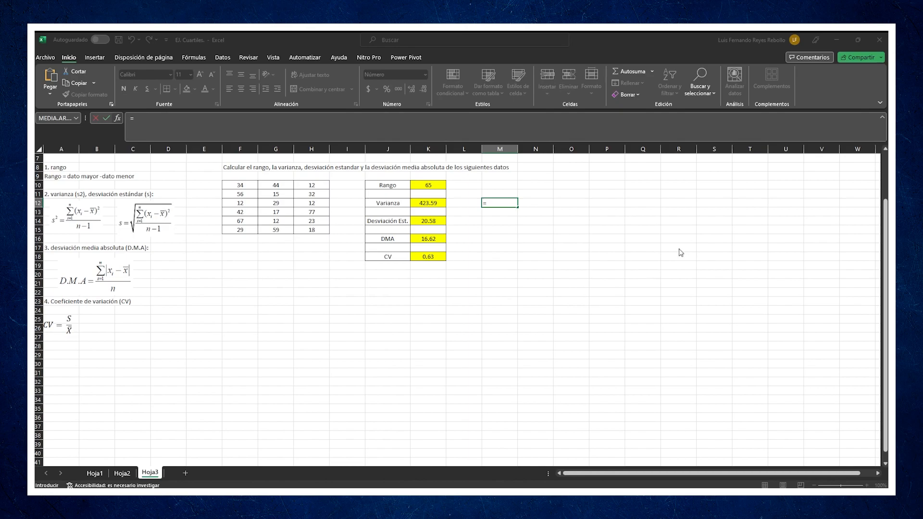
{"action": "type", "text": "VAR.S(K12:L12)"}
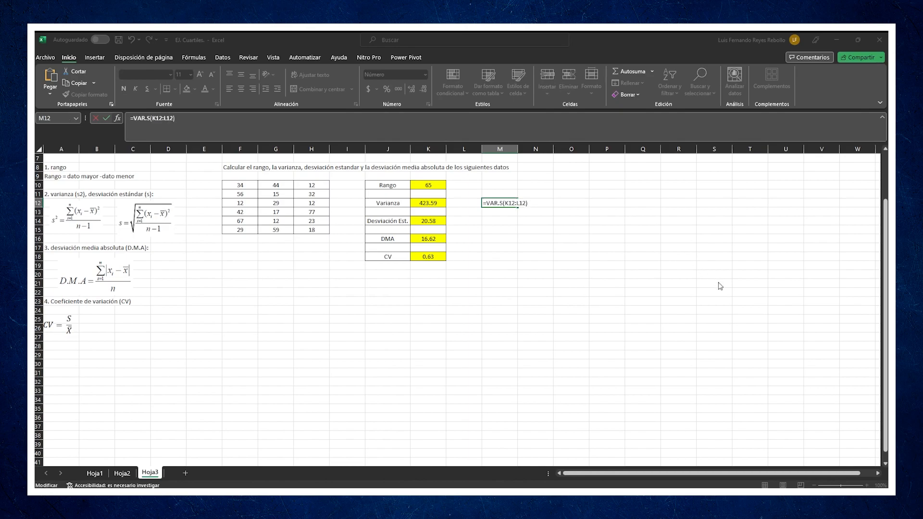
{"action": "left_click_drag", "start_coordinate": [240, 184], "coordinate": [307, 231]}
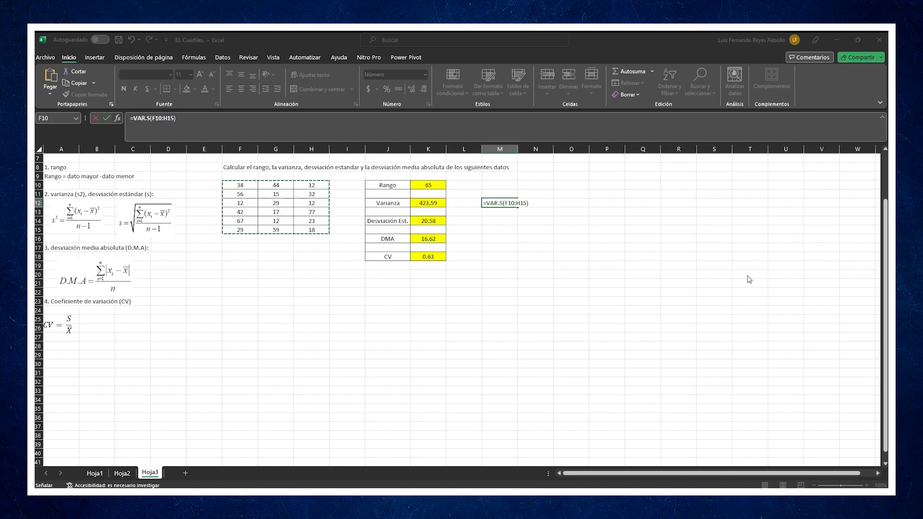
{"action": "key", "text": "ctrl+Return"}
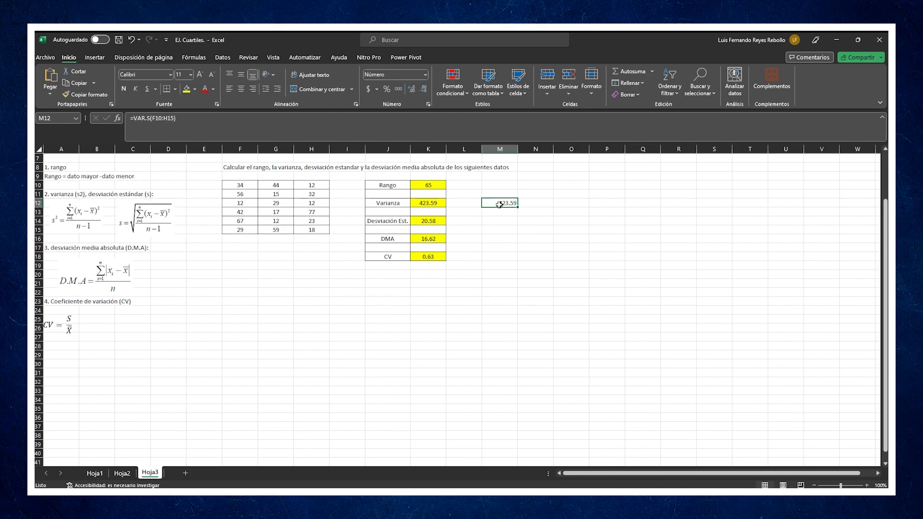
- Calculate the sample standard deviation of the data in F10:H15 in cell M14 with =DESVEST.M(F10:H15)
{"action": "left_click", "coordinate": [499, 221]}
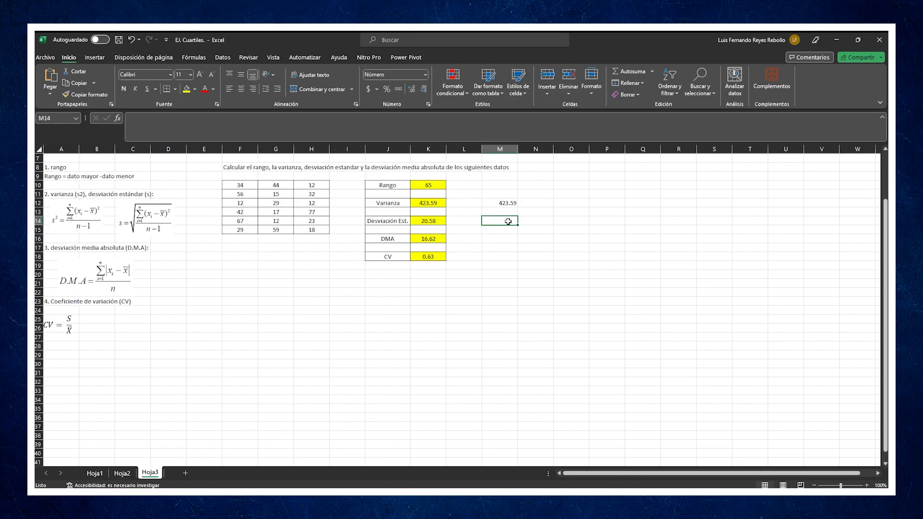
{"action": "type", "text": "="}
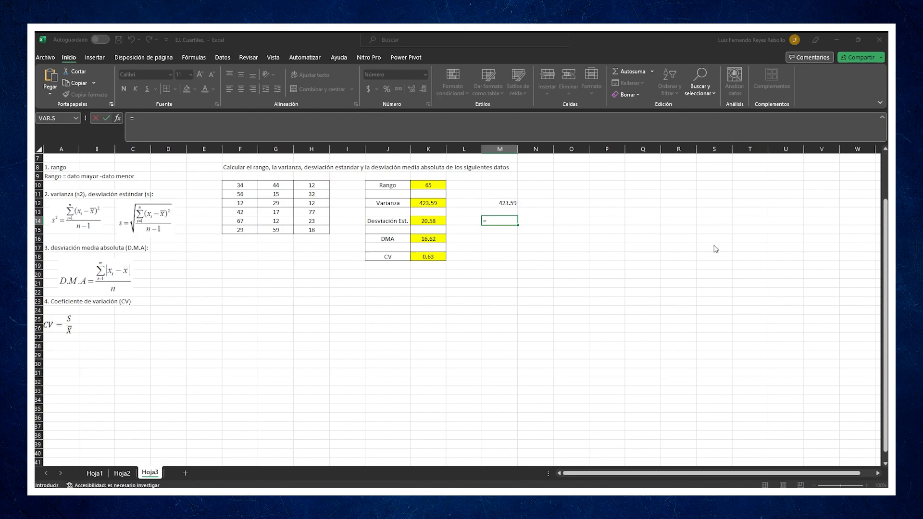
{"action": "left_click", "coordinate": [719, 283]}
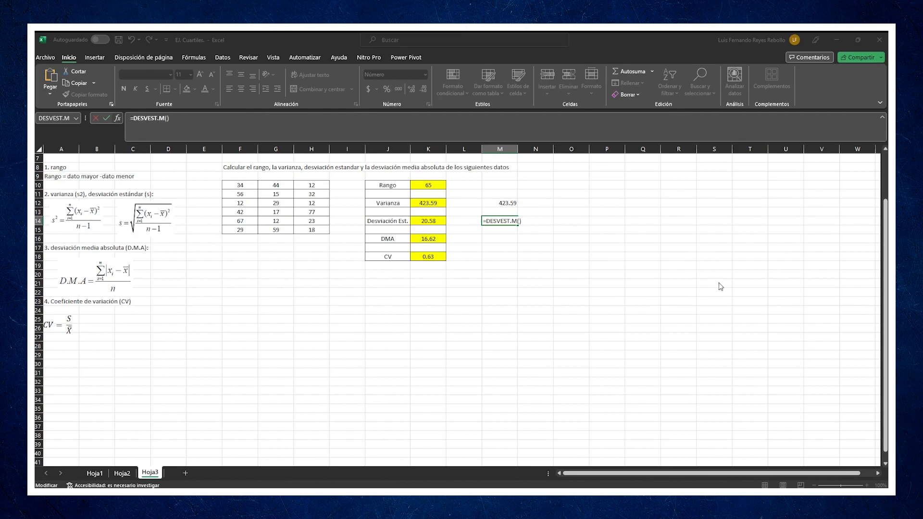
{"action": "left_click_drag", "start_coordinate": [233, 185], "coordinate": [321, 227]}
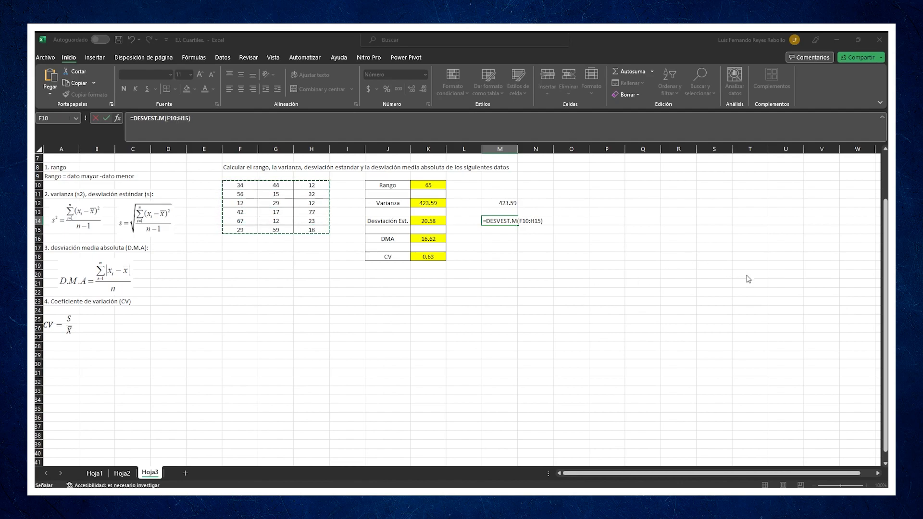
{"action": "key", "text": "ctrl+Return"}
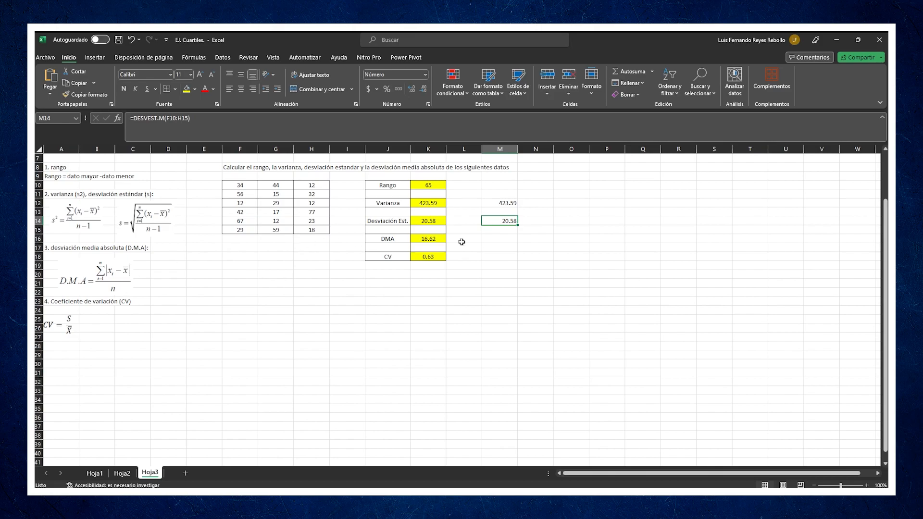
- Calculate the mean absolute deviation of the data in F10:H15 in cell M16 with =DESVPROM(F10:H15)
{"action": "left_click", "coordinate": [499, 240]}
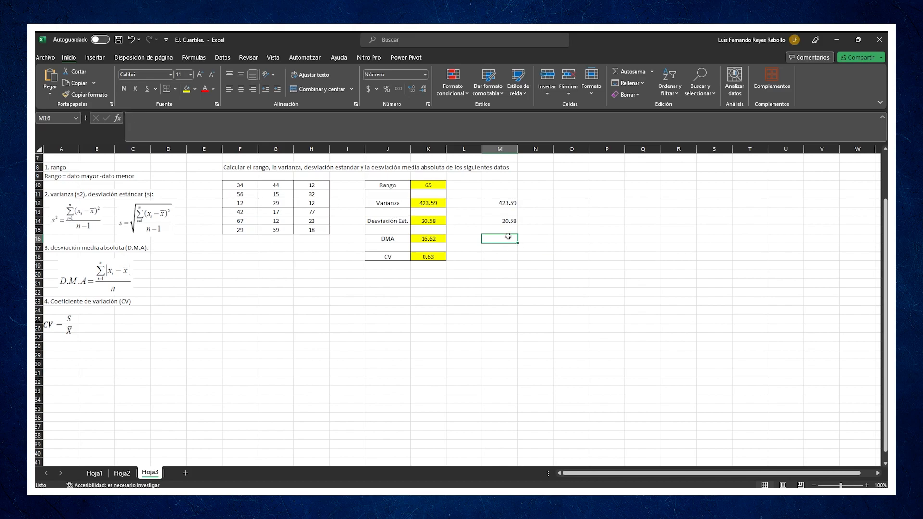
{"action": "type", "text": "="}
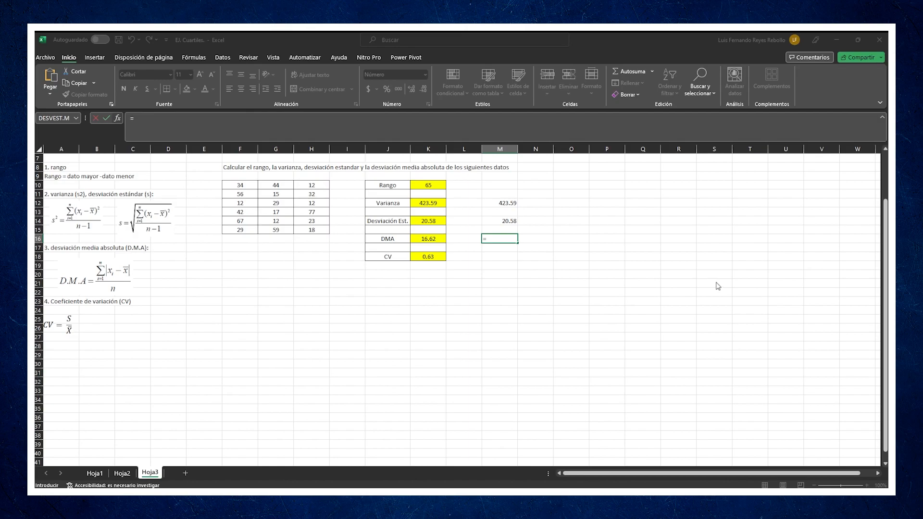
{"action": "type", "text": "DESVPROM(M14:M15)"}
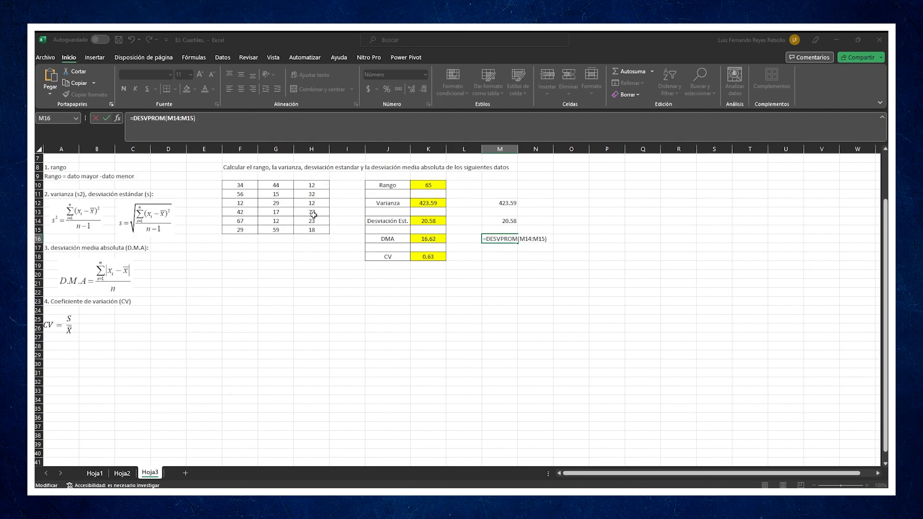
{"action": "left_click_drag", "start_coordinate": [239, 184], "coordinate": [309, 229]}
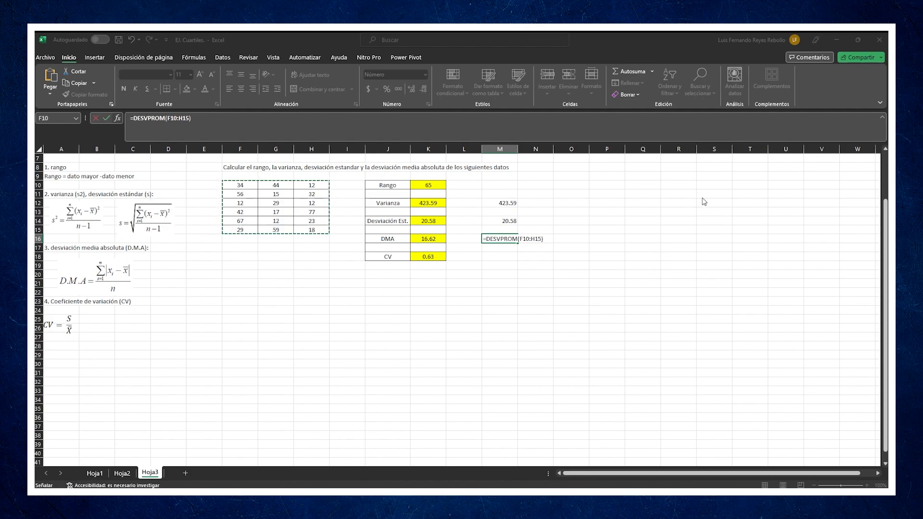
{"action": "key", "text": "ctrl+Return"}
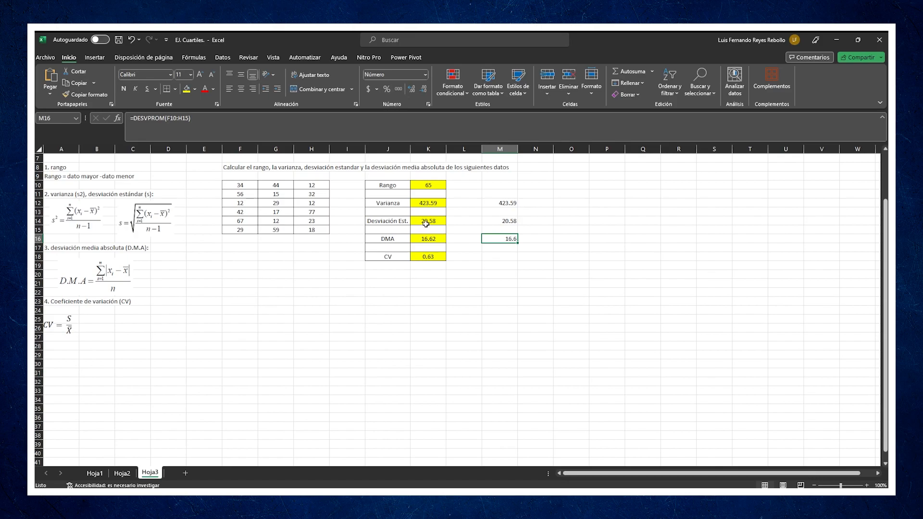
- Label cell J20 as Media and calculate the mean of the data in K20 with =promedio(F10:H15)
{"action": "left_click", "coordinate": [391, 274]}
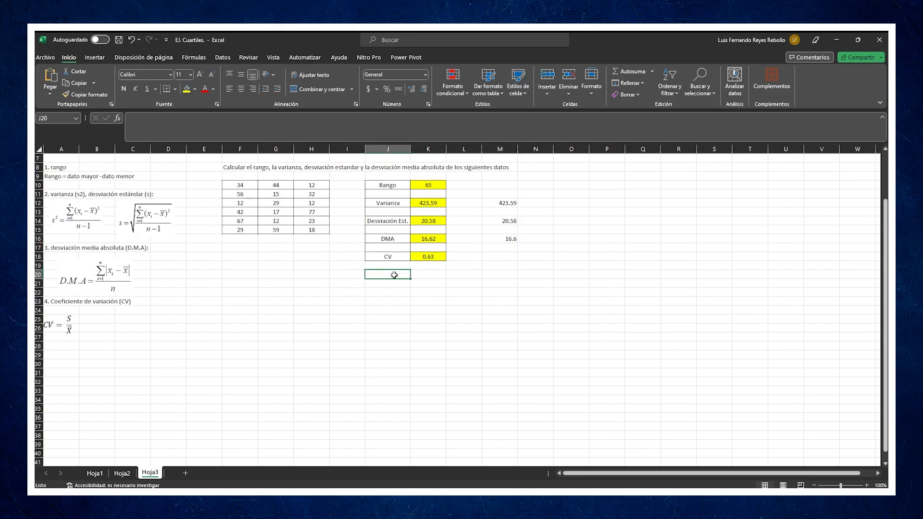
{"action": "type", "text": "Media"}
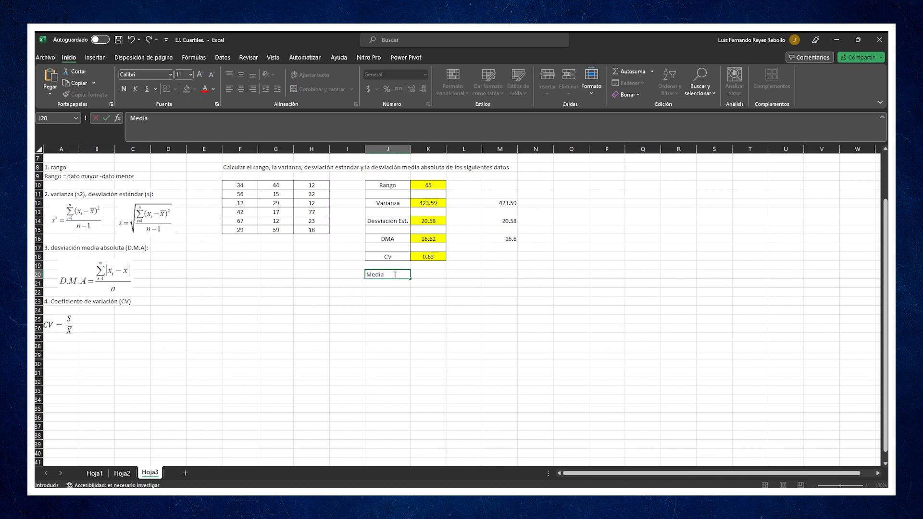
{"action": "left_click", "coordinate": [436, 277]}
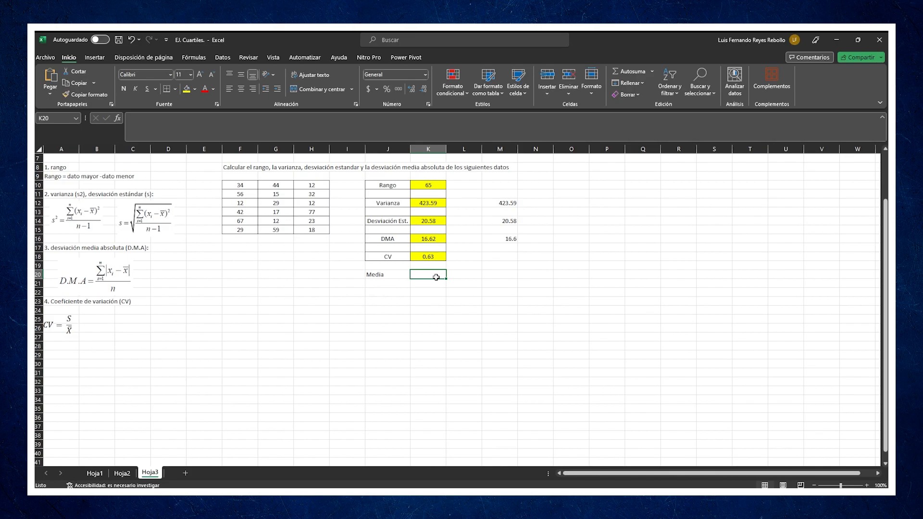
{"action": "type", "text": "="}
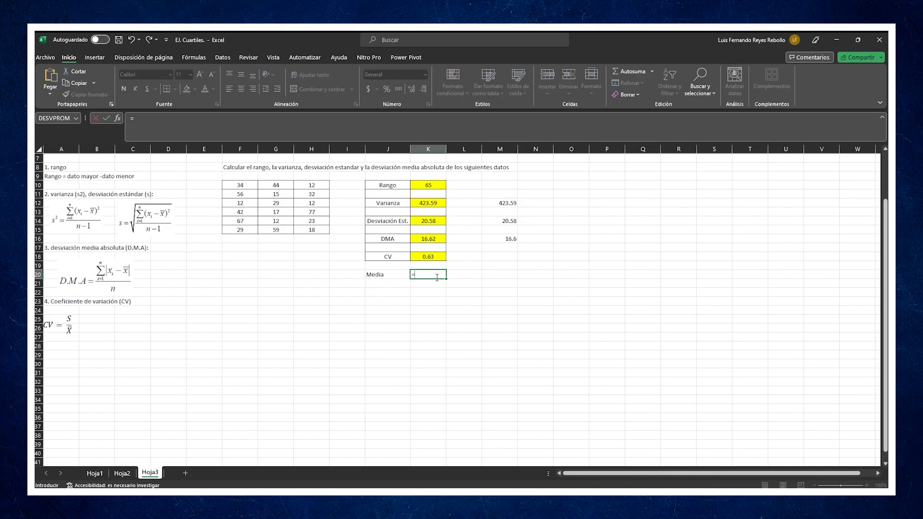
{"action": "type", "text": "promedio("}
{"action": "left_click_drag", "start_coordinate": [253, 187], "coordinate": [315, 230]}
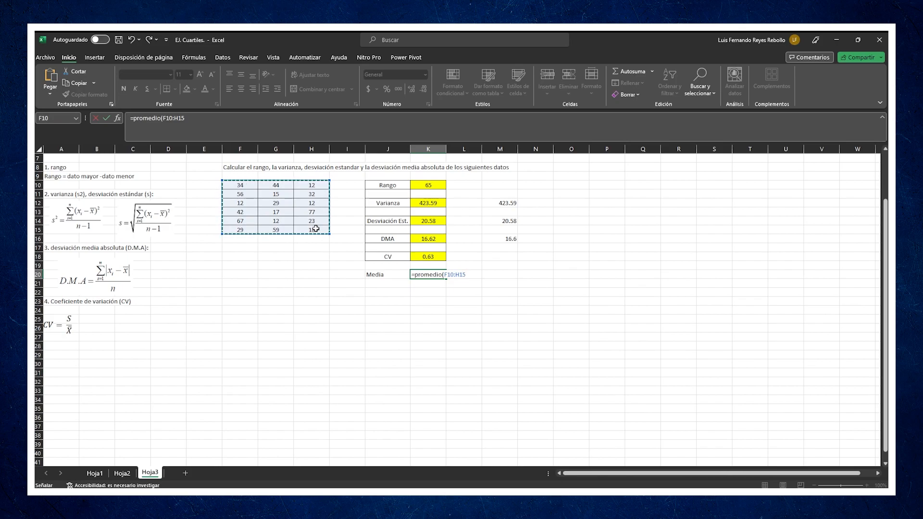
{"action": "type", "text": ")"}
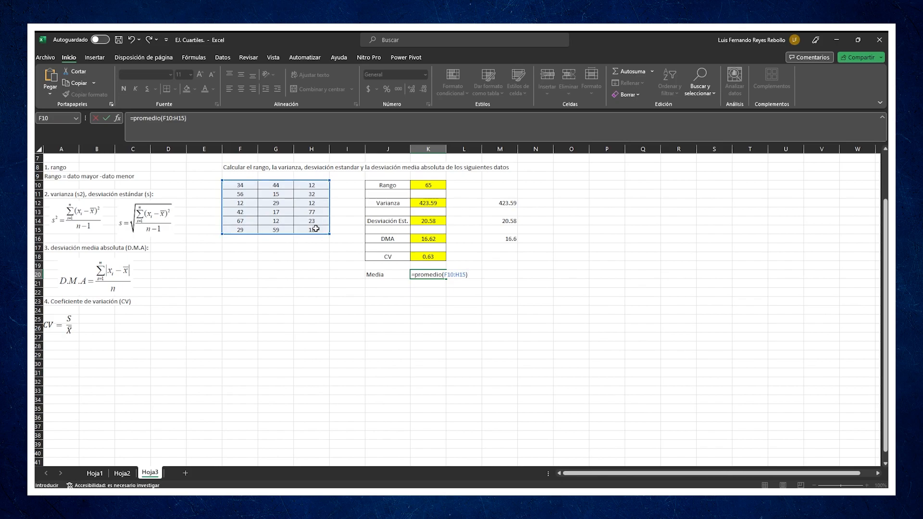
{"action": "key", "text": "Return"}
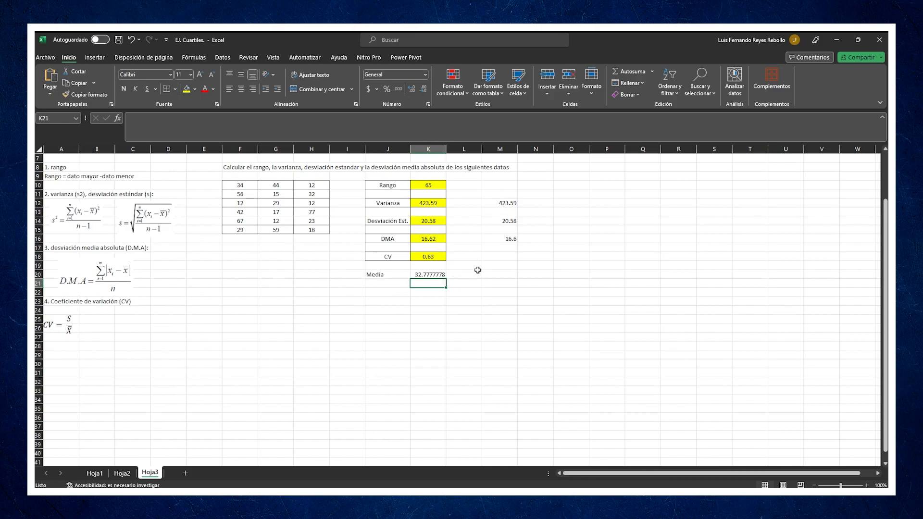
- Calculate the coefficient of variation in cell M18 with =K14/K20 and check the existing CV formula in K18
{"action": "left_click", "coordinate": [504, 256]}
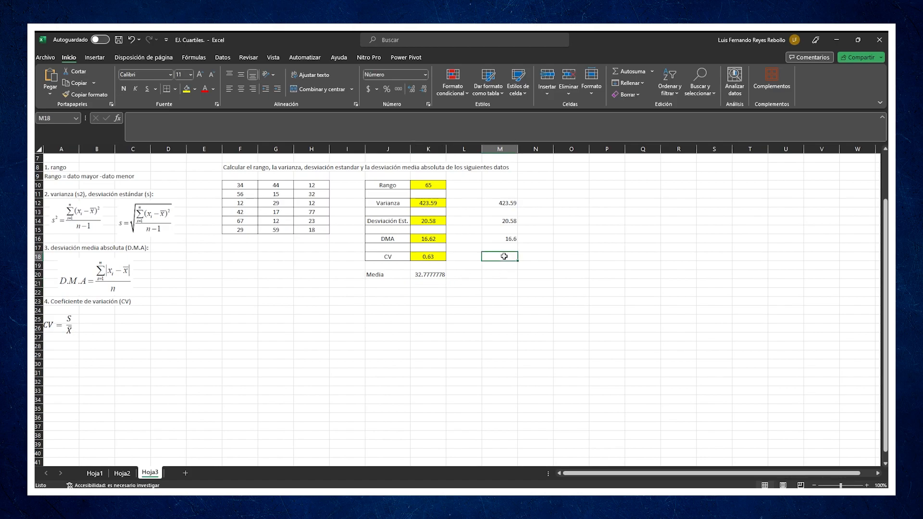
{"action": "type", "text": "="}
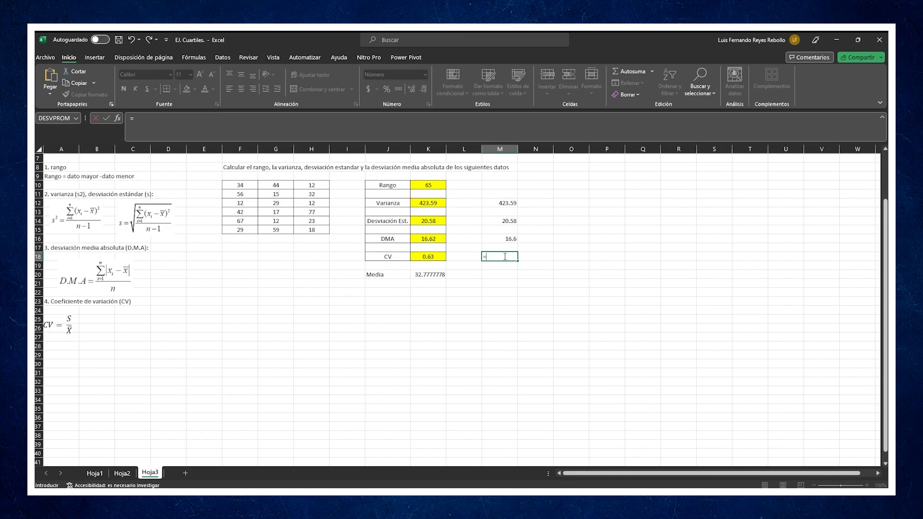
{"action": "left_click", "coordinate": [417, 222]}
{"action": "type", "text": "/"}
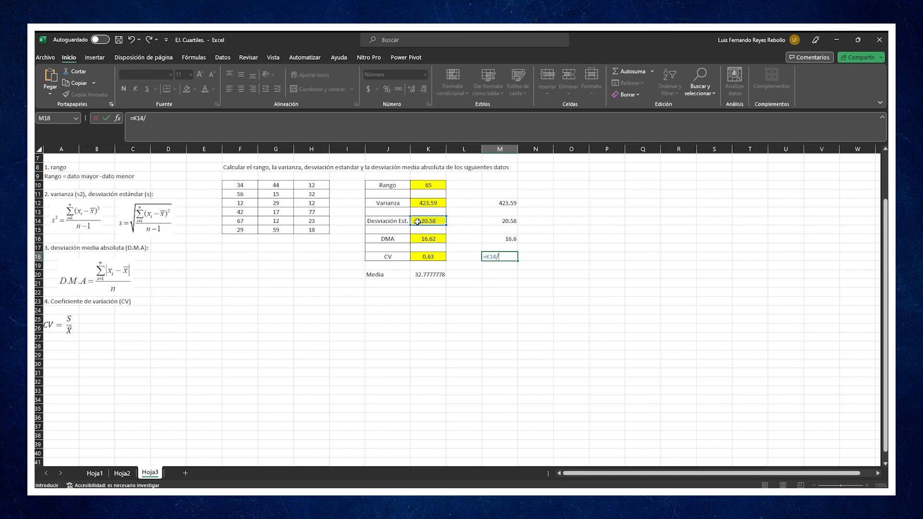
{"action": "left_click", "coordinate": [425, 276]}
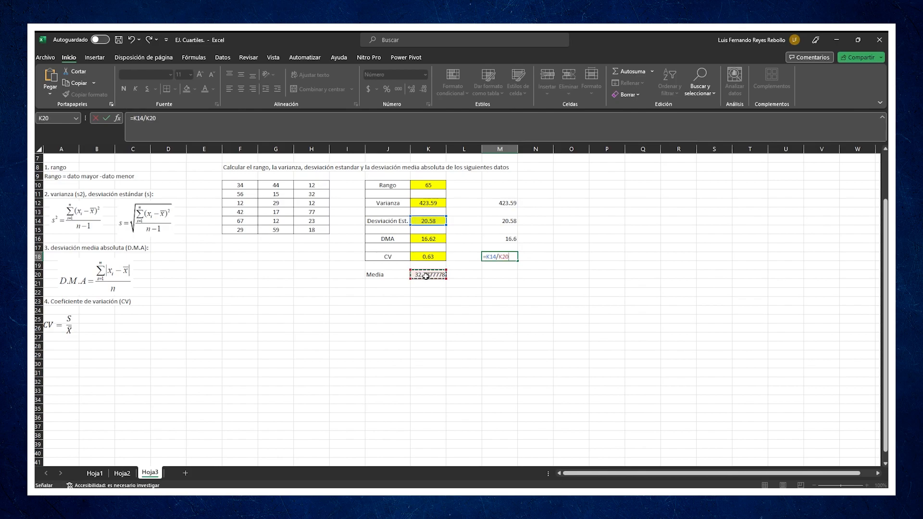
{"action": "key", "text": "Return"}
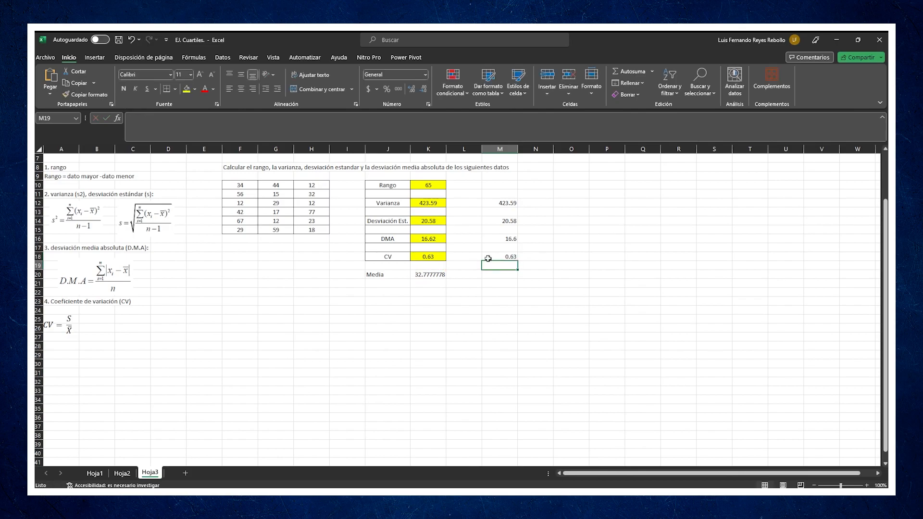
{"action": "left_click", "coordinate": [431, 256]}
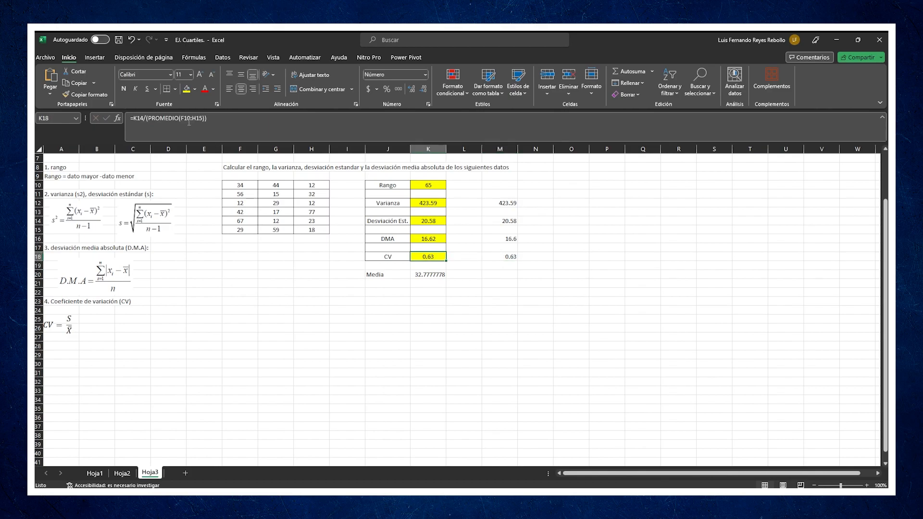